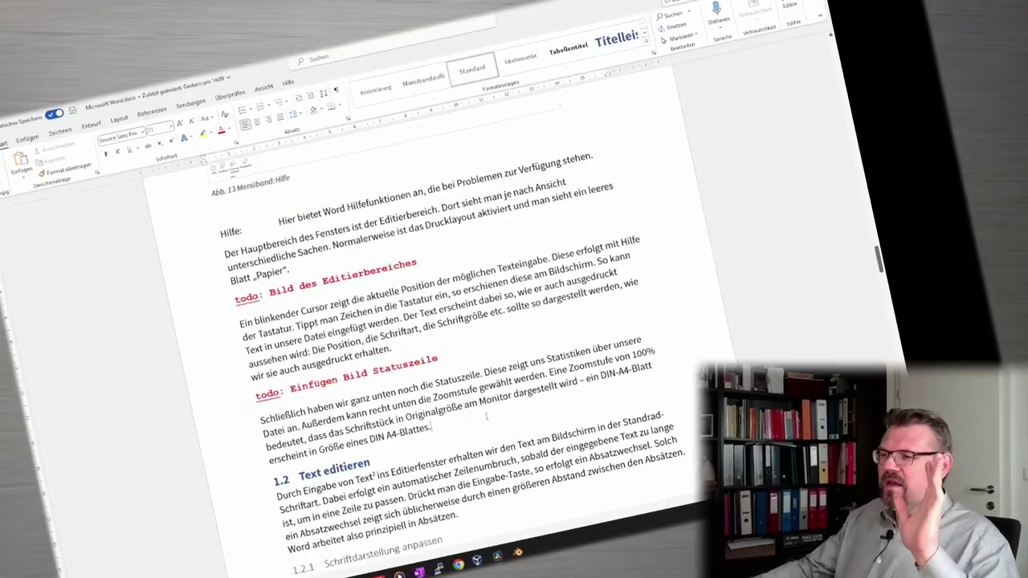
Start a new paragraph after the last normal-text sentence of section 1.3
scroll(486, 416, down, 10)
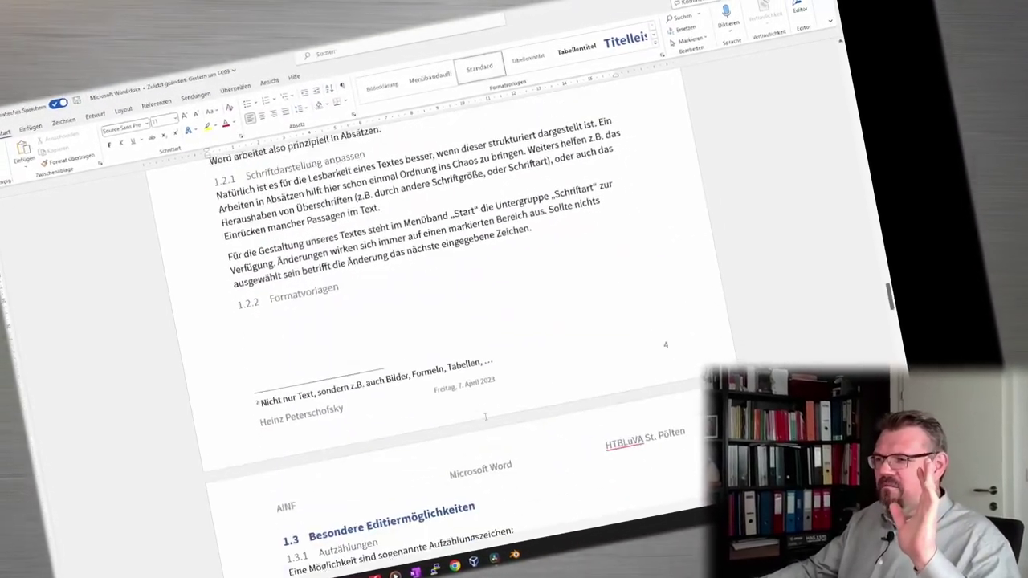
scroll(486, 416, down, 5)
scroll(486, 416, down, 5)
scroll(486, 416, down, 2)
scroll(486, 416, down, 5)
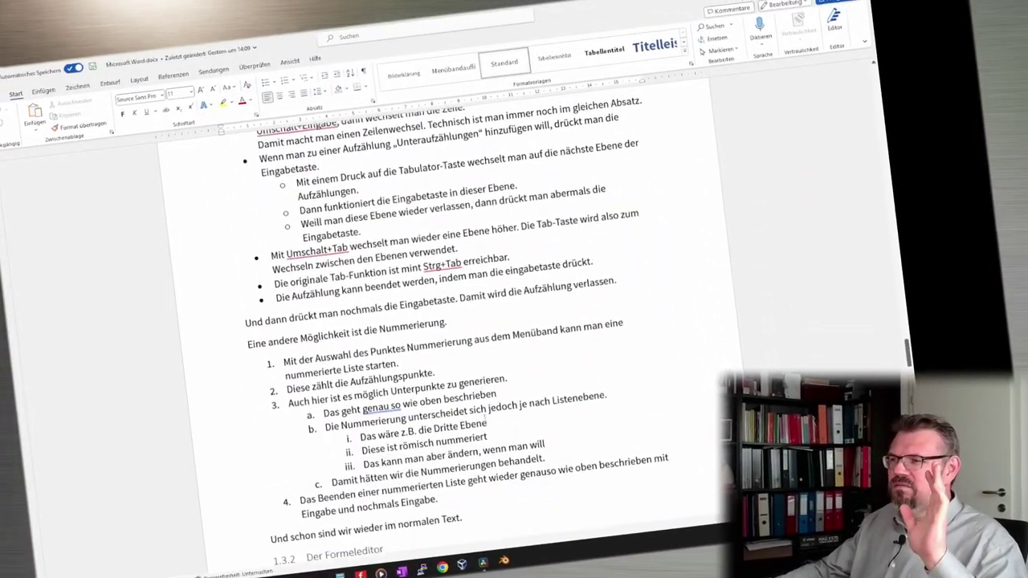
scroll(486, 416, down, 3)
scroll(474, 377, down, 2)
click(464, 342)
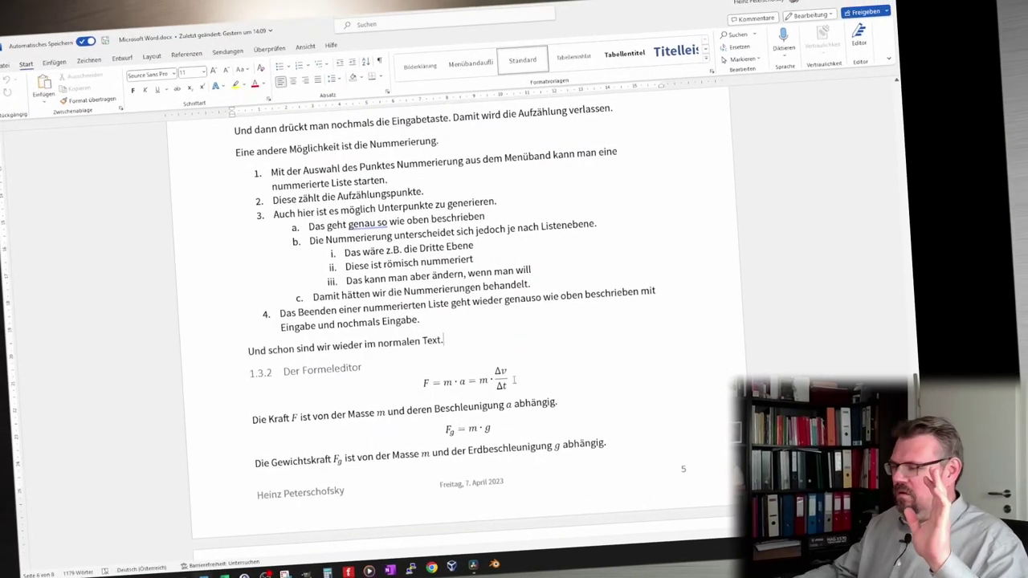
key(Return)
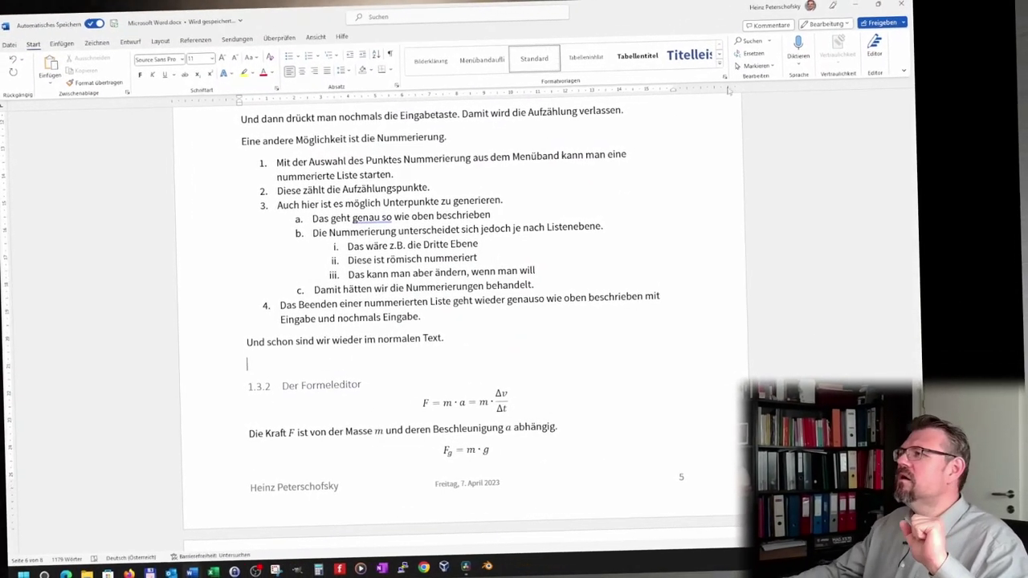
Make it a 1.1.1 heading reading 'Nummerierte Felder' with an empty paragraph below
scroll(630, 69, down, 1)
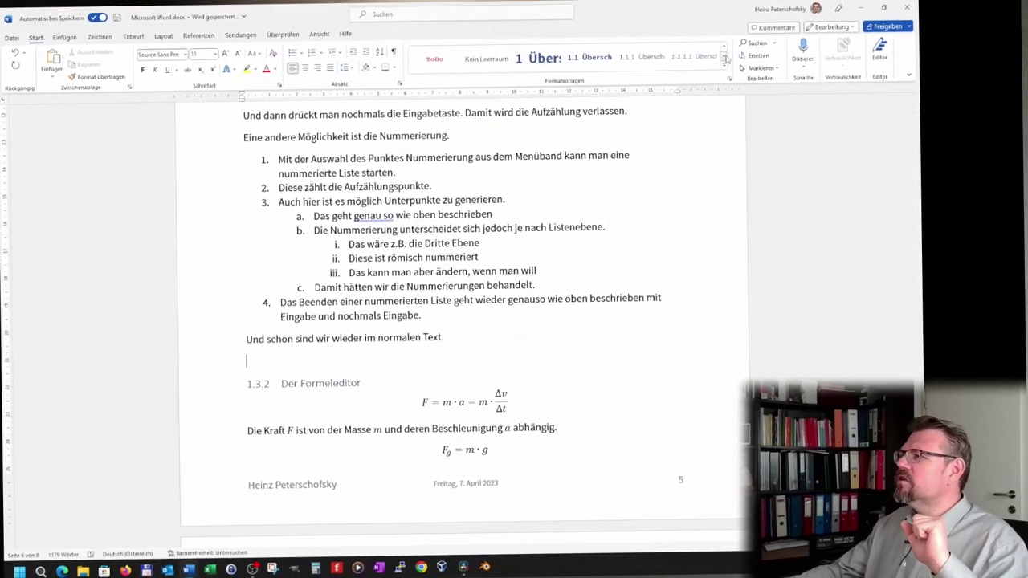
click(647, 60)
text(Nummerierte Felder)
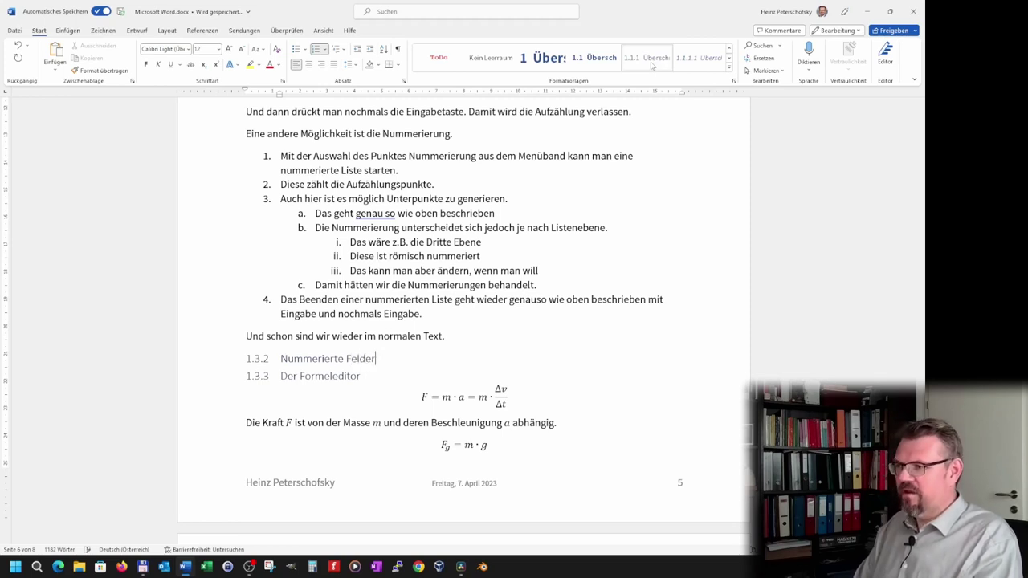
key(Return)
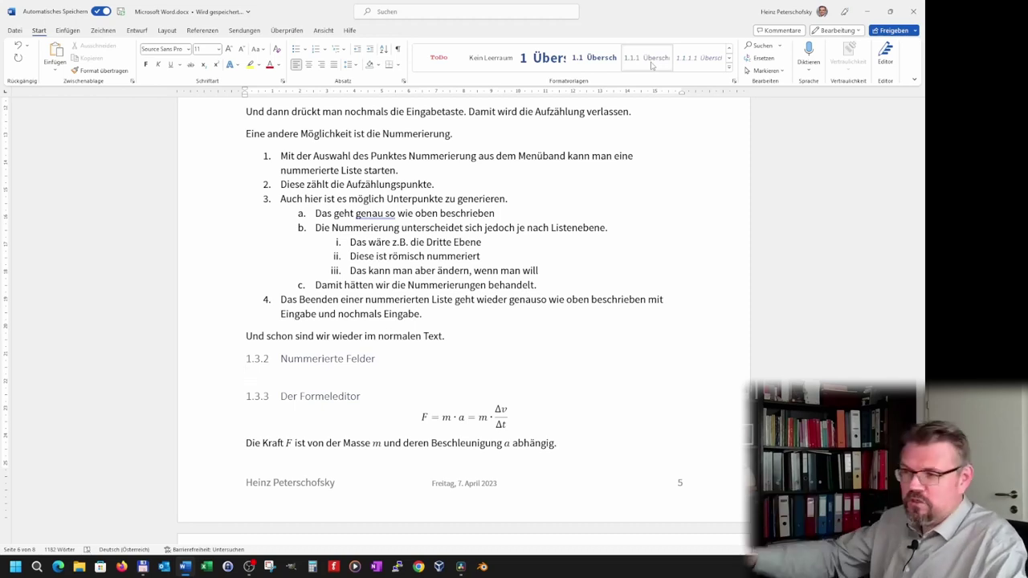
click(651, 57)
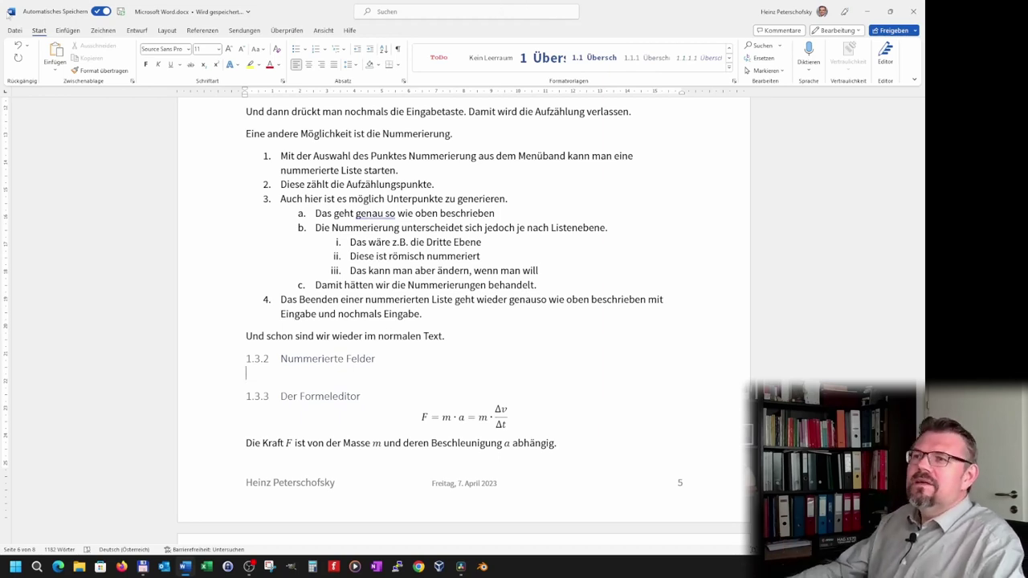
Open the Field dialog from Einfügen > Schnellbausteine > Feld
click(67, 31)
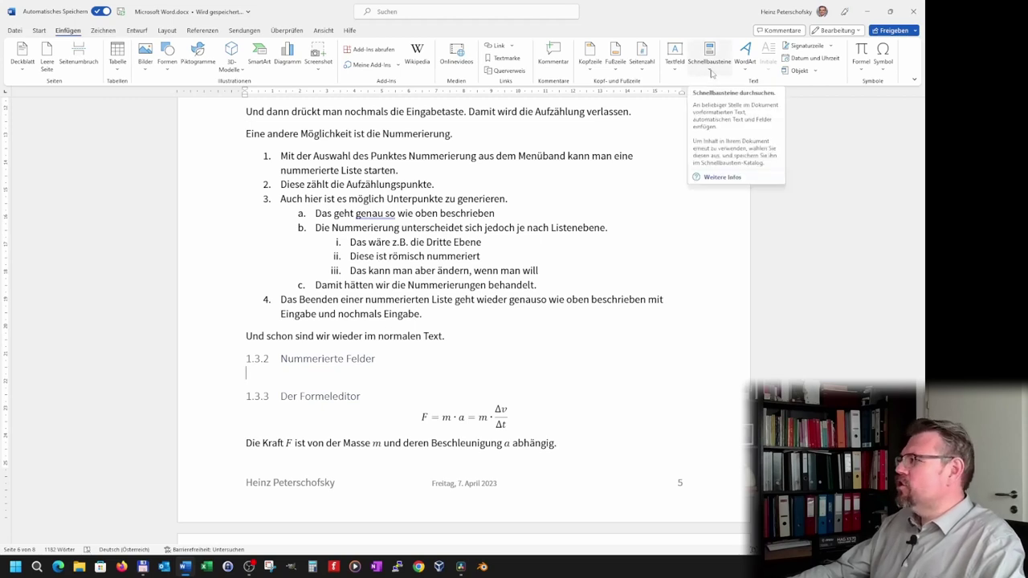
click(710, 71)
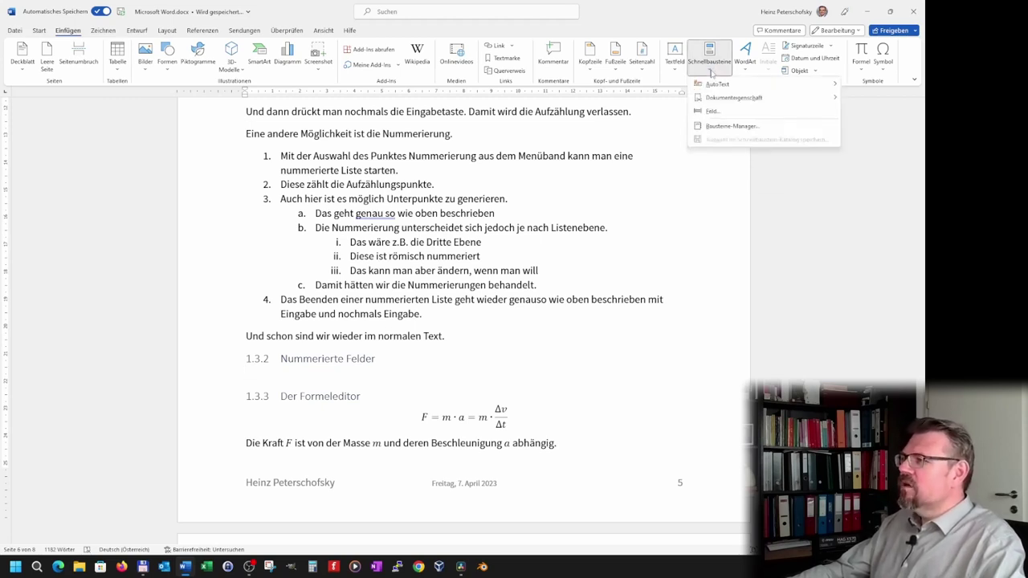
click(713, 112)
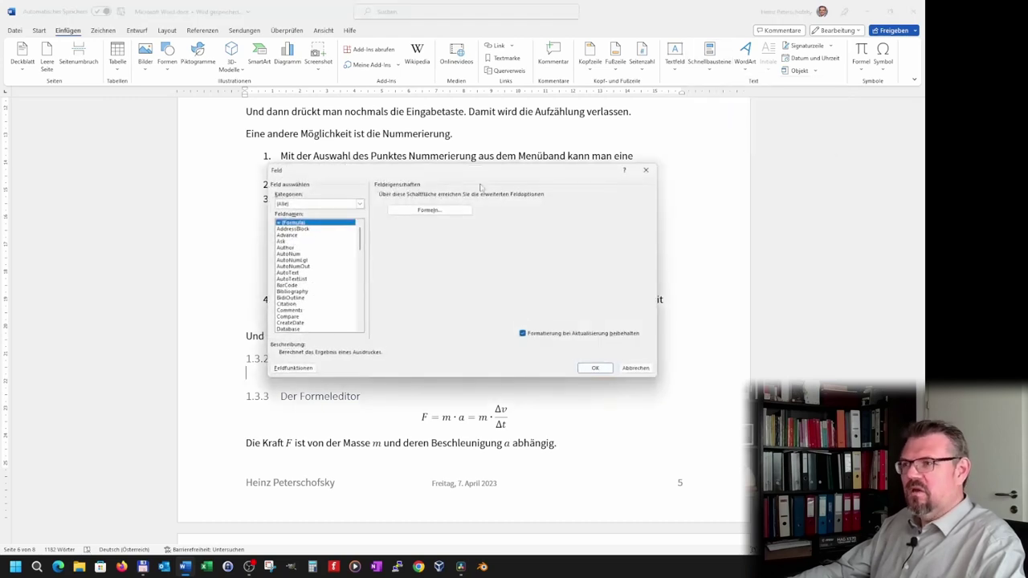
mouse_move(361, 237)
mouse_down()
mouse_move(361, 322)
mouse_move(364, 292)
mouse_up()
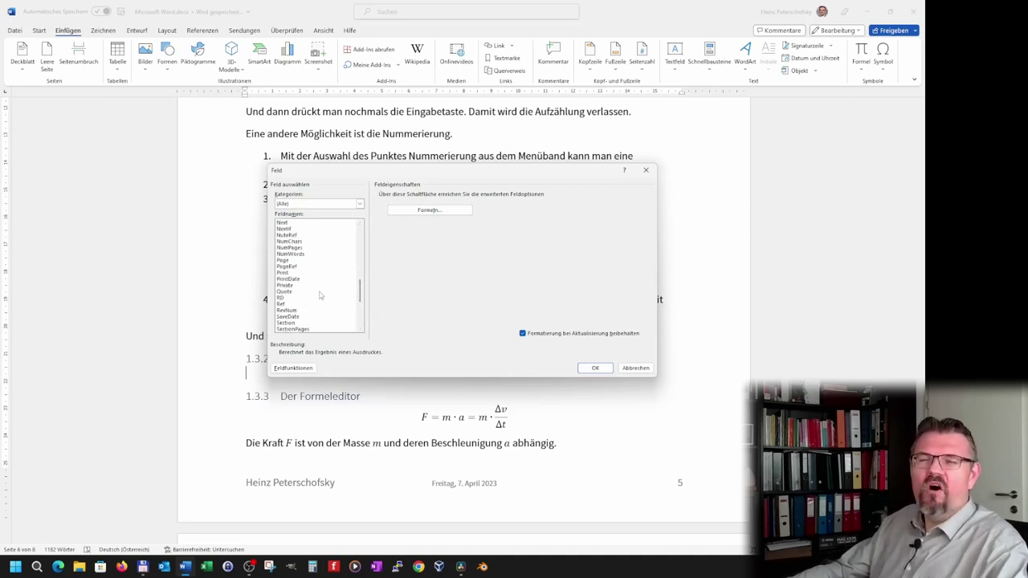
scroll(313, 297, up, 3)
Browse field types like MergeRec, NoteRef, Subject and NumPages, then select ListNum
click(298, 267)
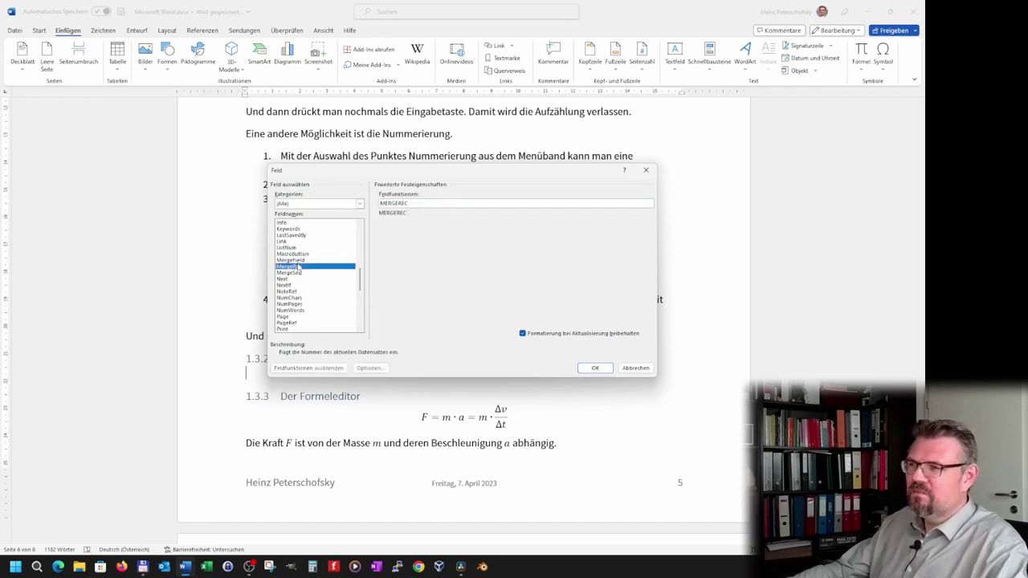
click(292, 248)
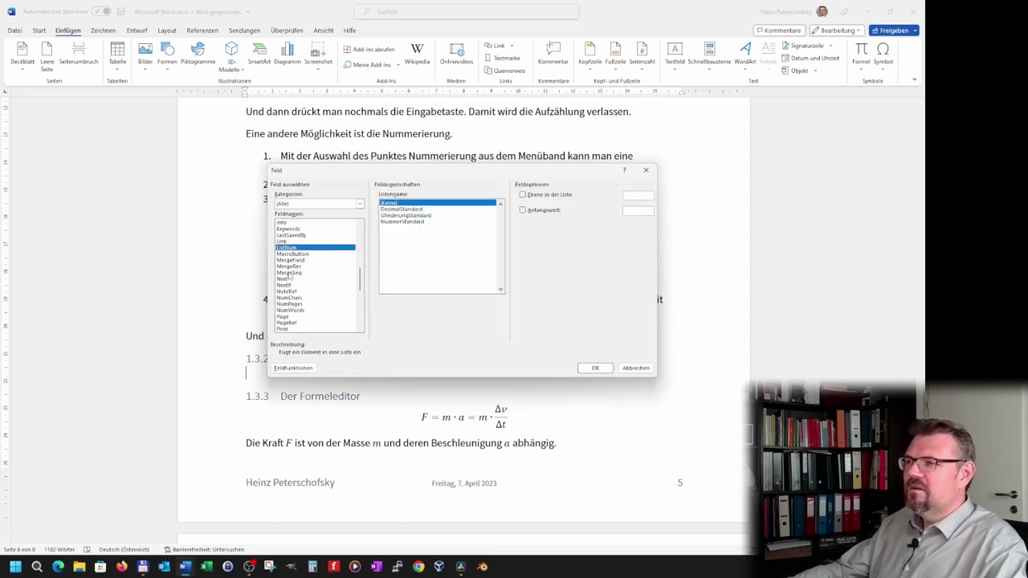
click(289, 273)
click(290, 291)
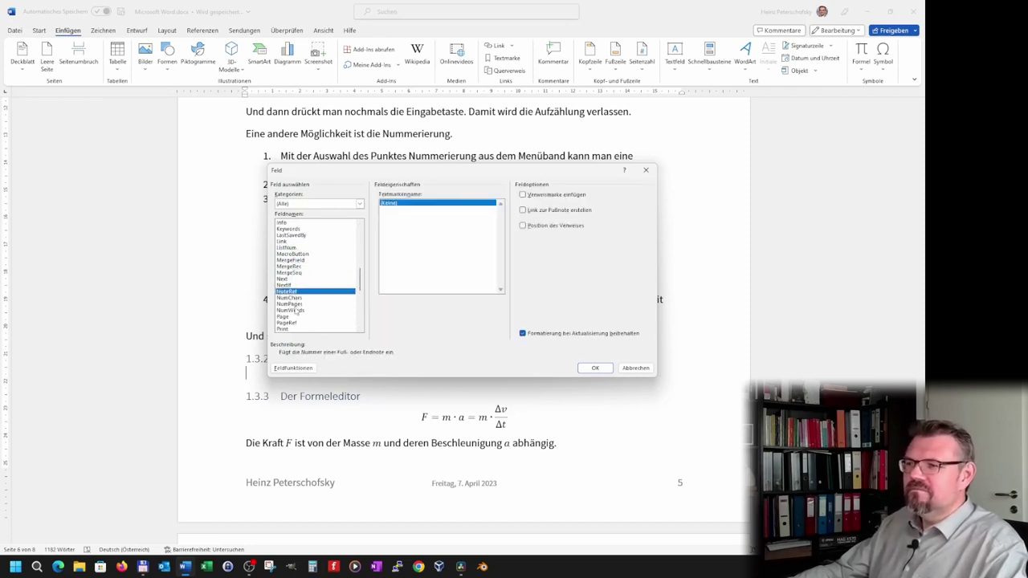
scroll(296, 318, down, 2)
scroll(295, 318, down, 2)
scroll(296, 318, down, 1)
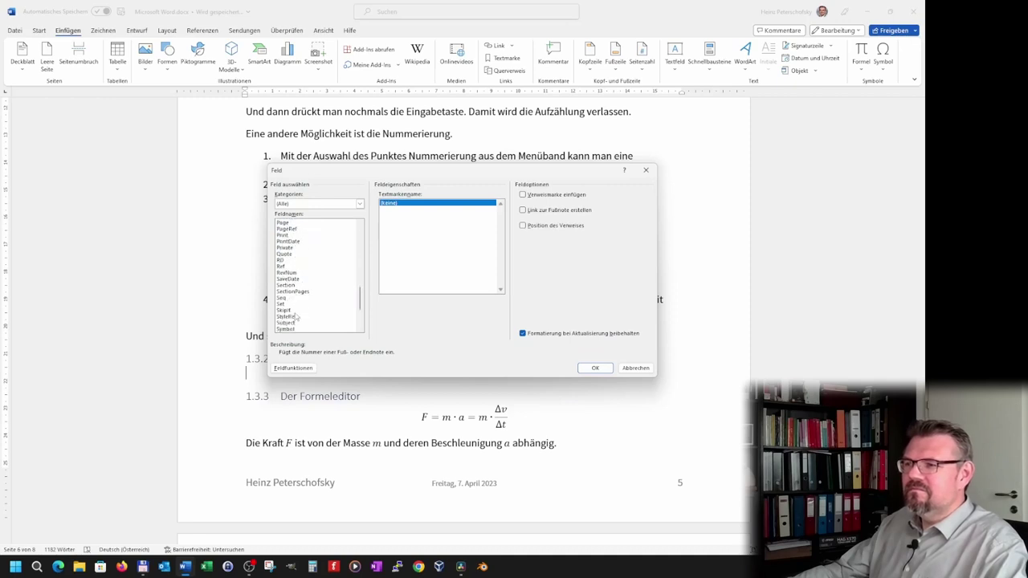
scroll(296, 317, down, 3)
scroll(309, 313, down, 1)
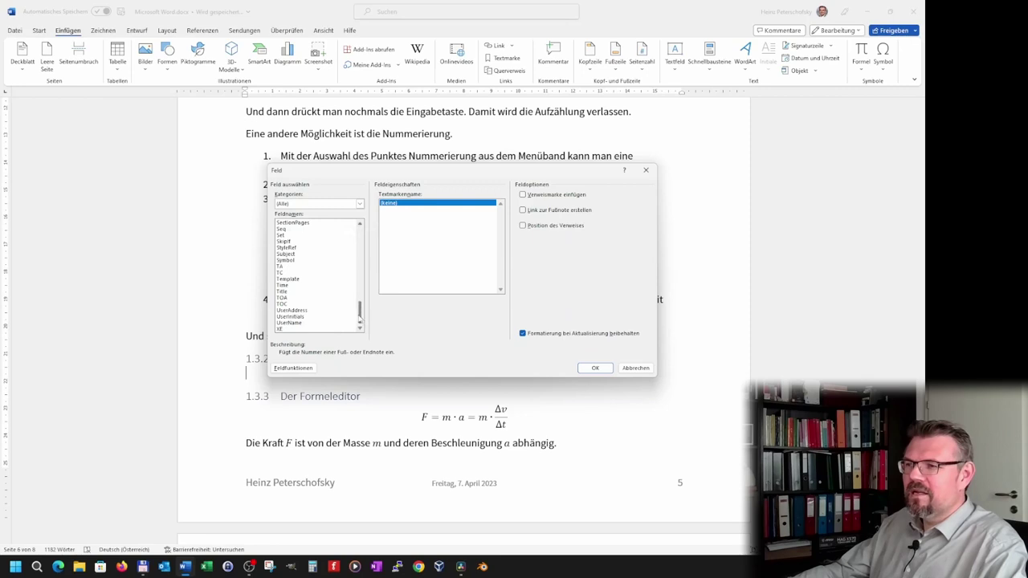
click(306, 256)
scroll(299, 257, up, 2)
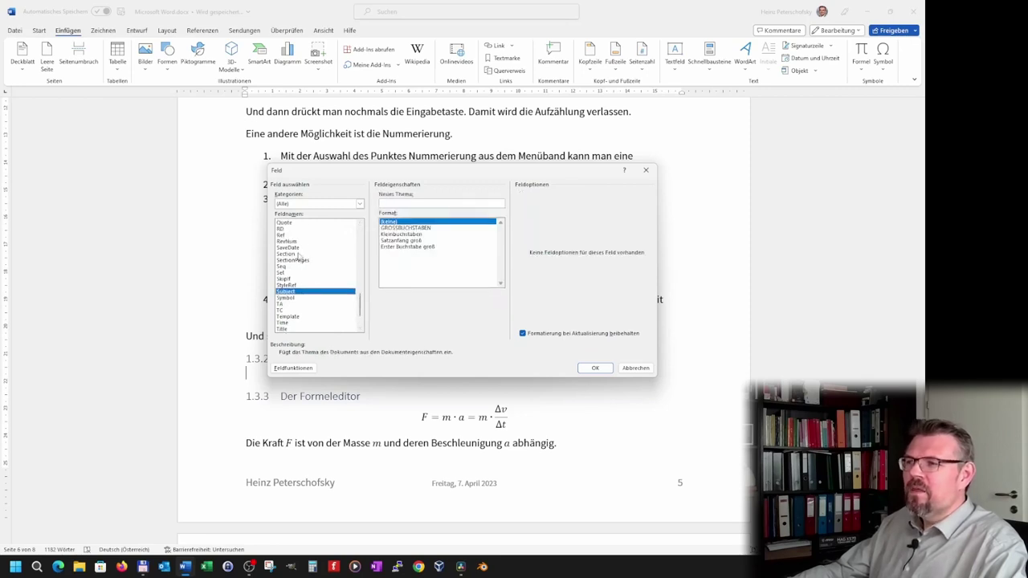
click(300, 241)
scroll(313, 269, up, 3)
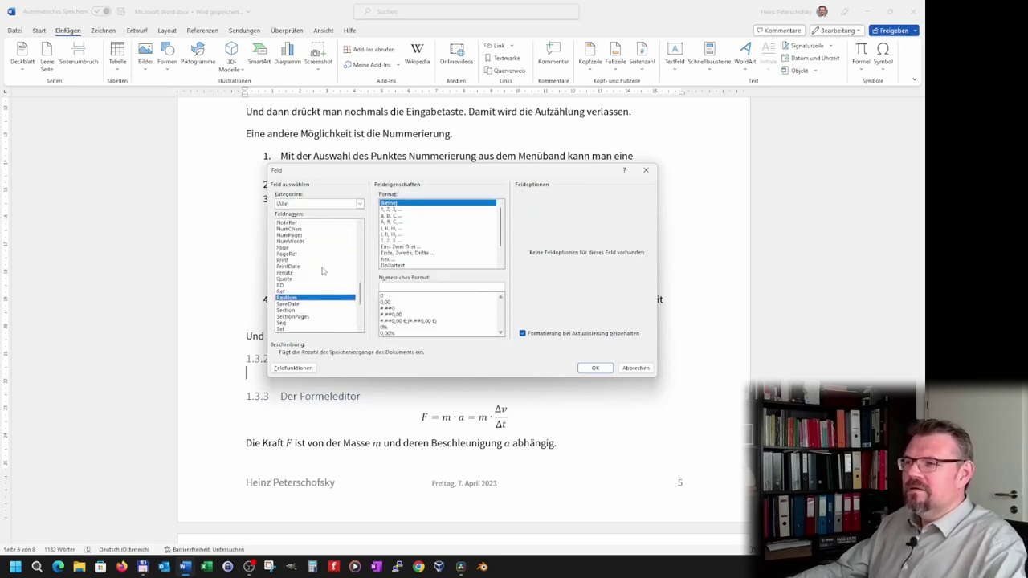
click(302, 273)
scroll(301, 261, up, 1)
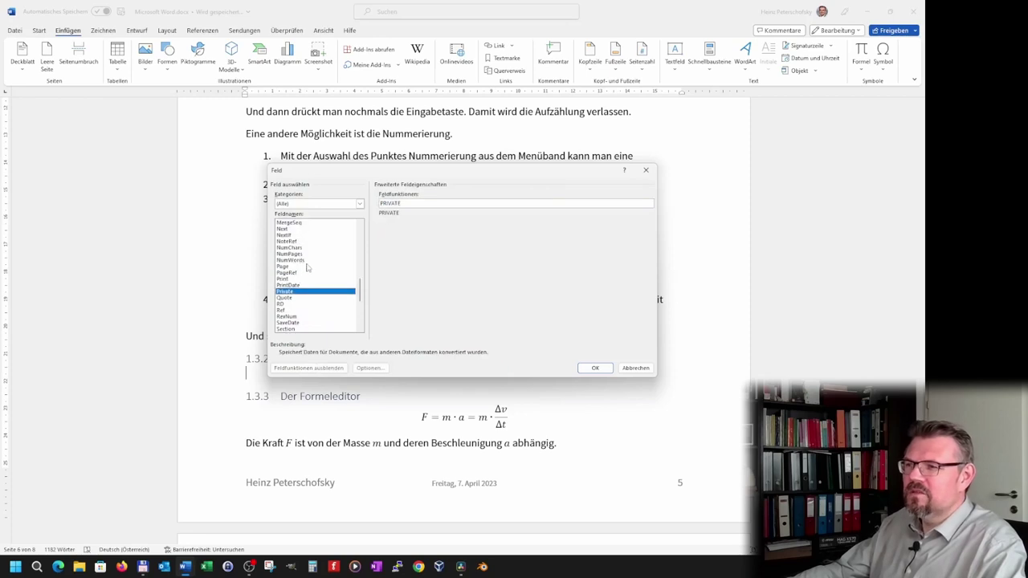
scroll(305, 271, up, 1)
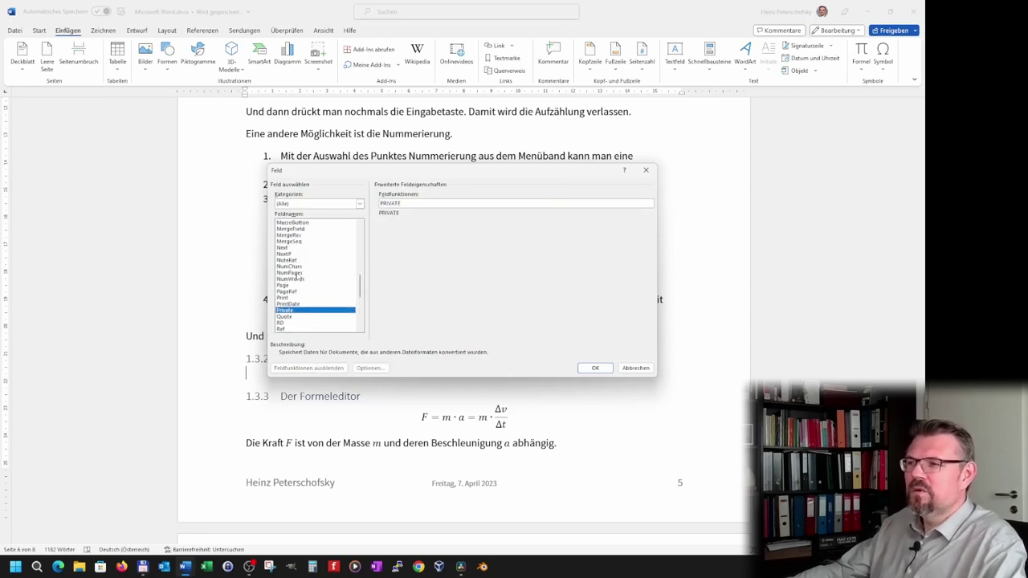
click(300, 274)
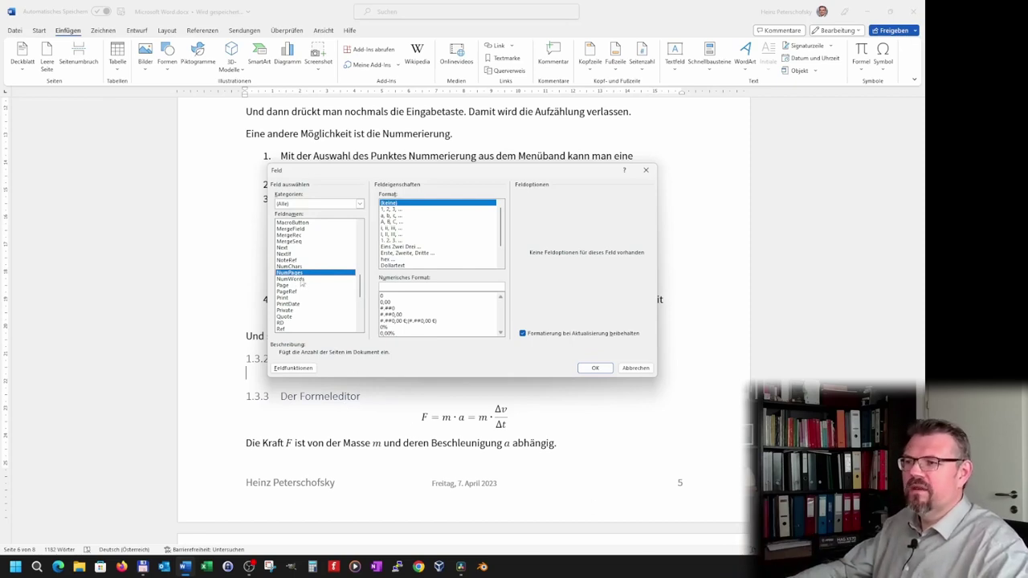
scroll(302, 283, up, 1)
scroll(302, 283, up, 1)
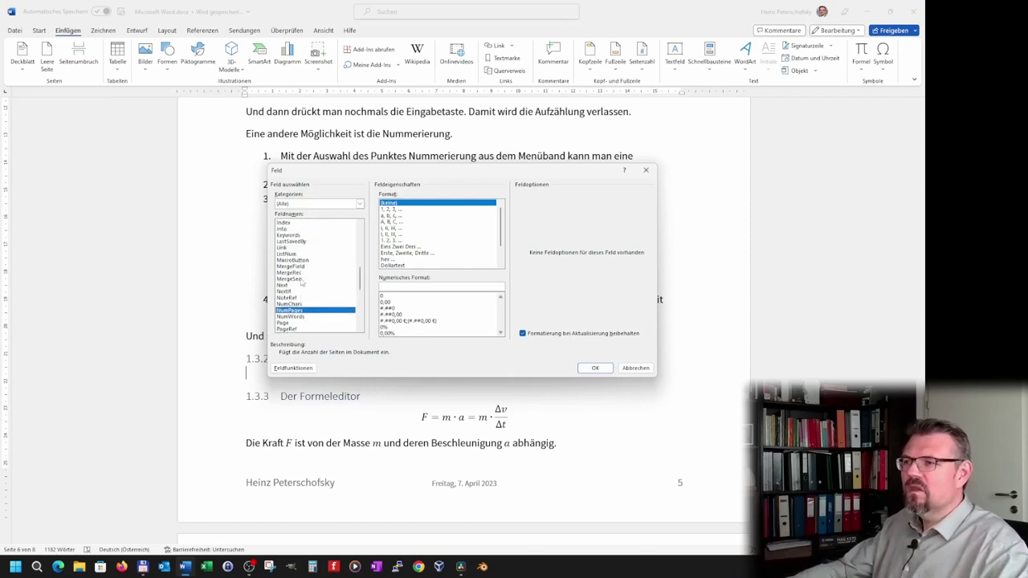
click(296, 254)
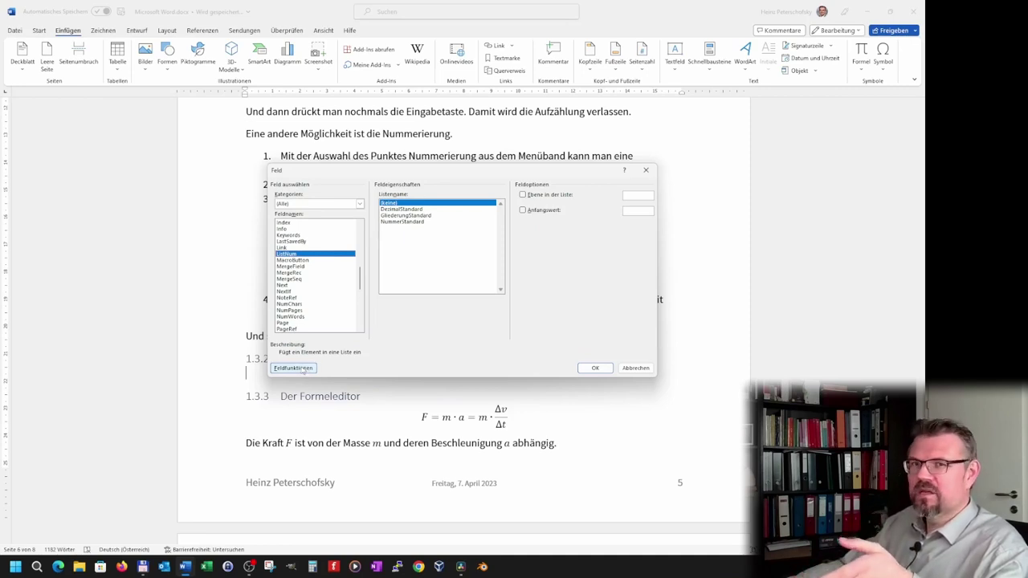
Show the field codes and edit the ListNum code to LISTNUM "ZitatNummer"
click(294, 368)
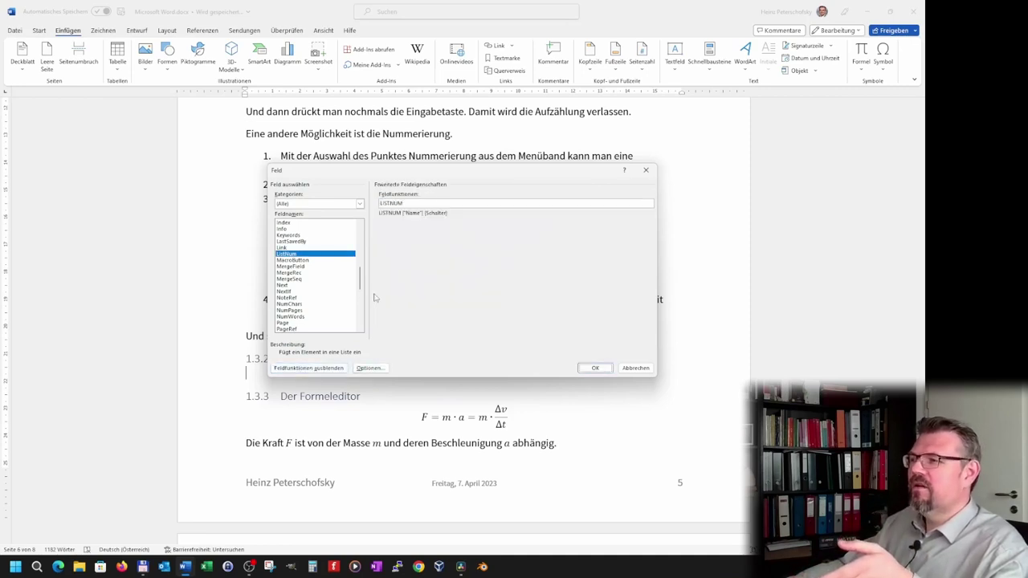
click(329, 369)
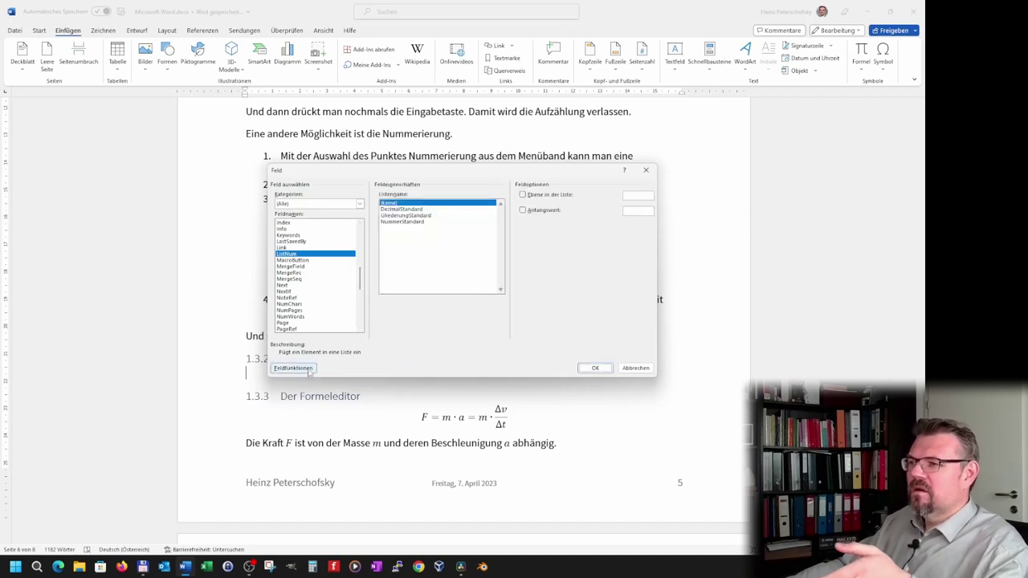
click(303, 369)
click(304, 369)
click(304, 368)
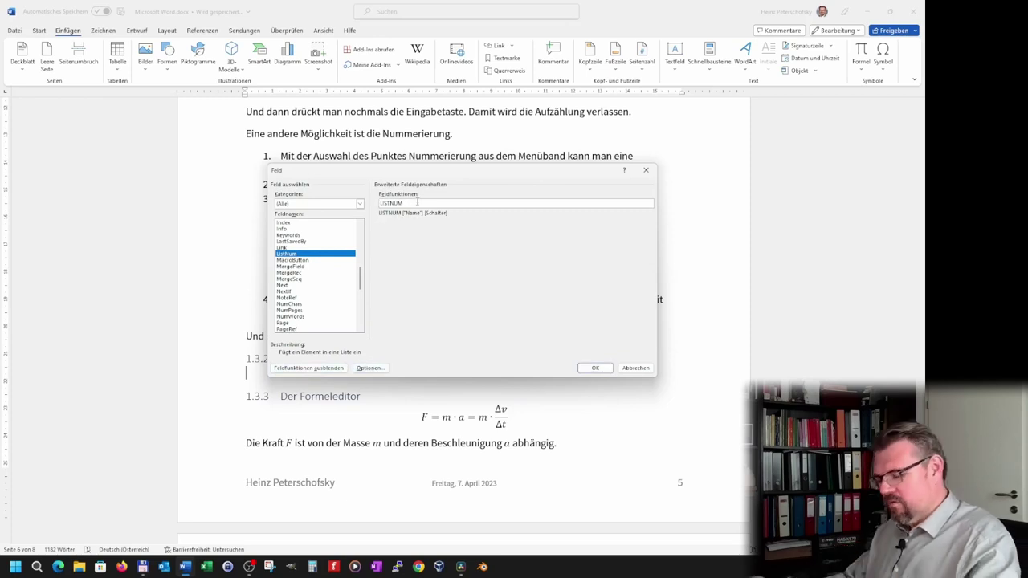
key(BackSpace)
text("ZitatNummer")
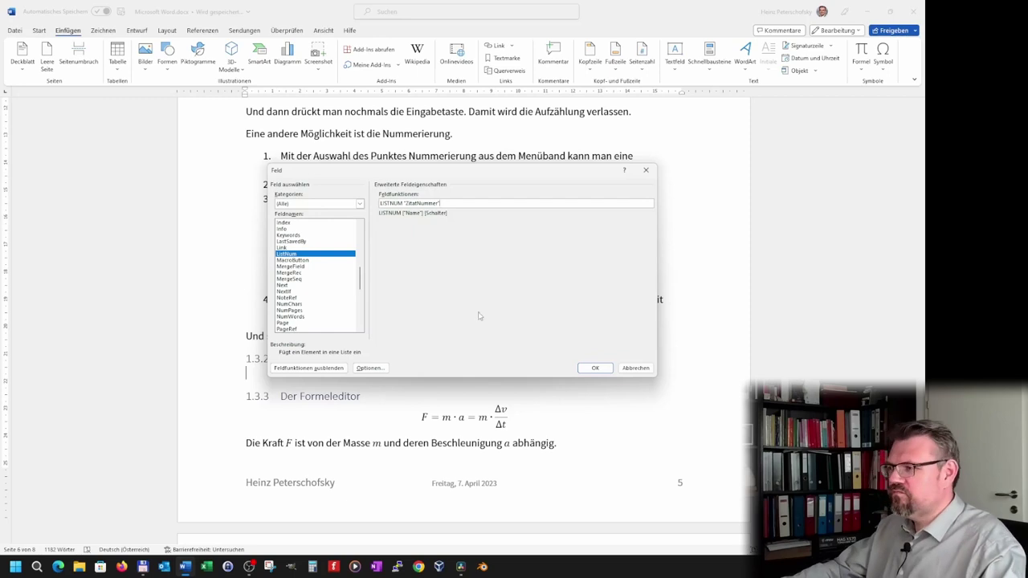
Insert a ZitatNummer ListNum field with level 1 and start value 1, then right-click it
click(309, 368)
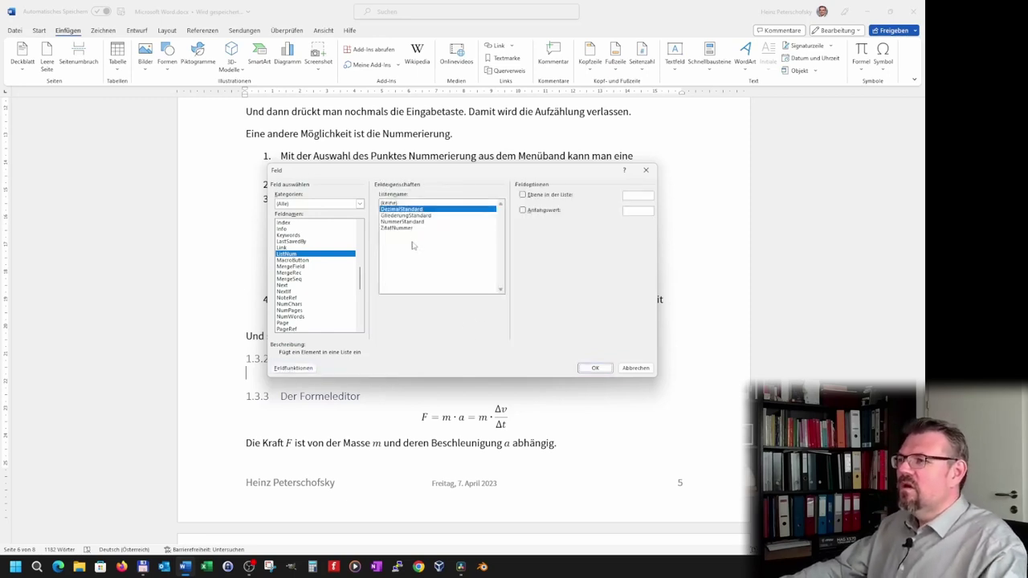
click(402, 228)
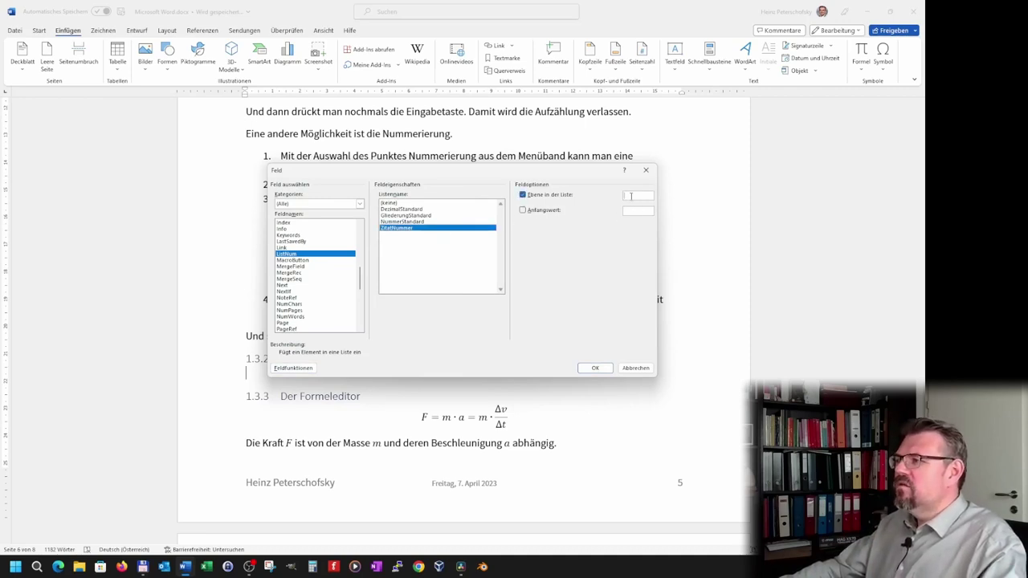
text(1)
click(523, 209)
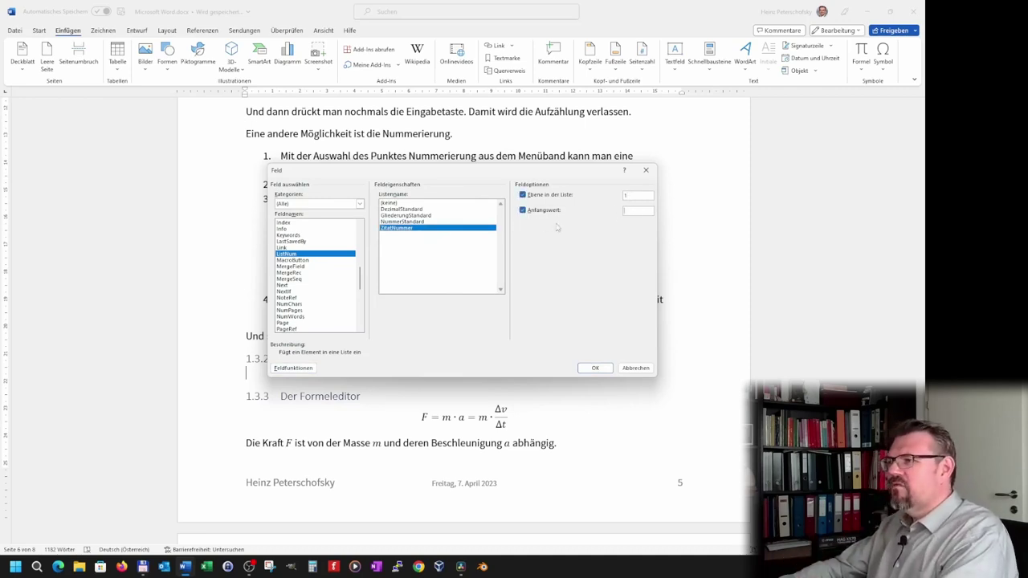
text(1)
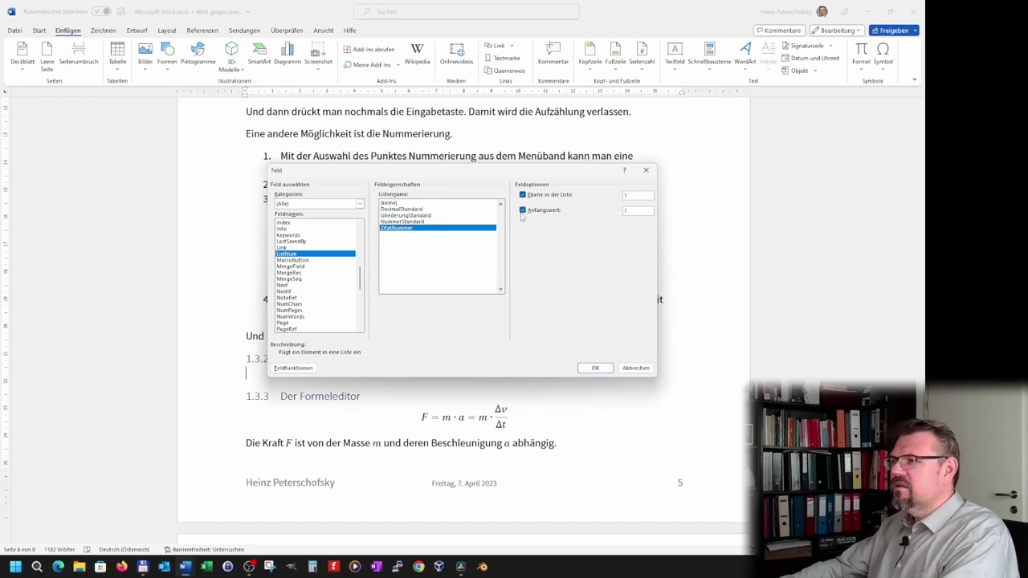
click(595, 368)
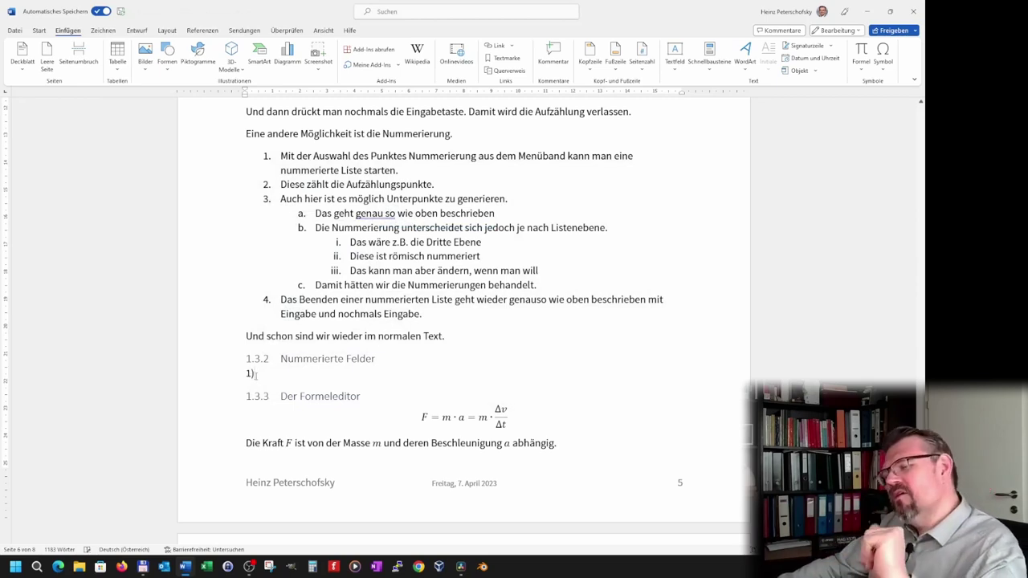
double_click(249, 374)
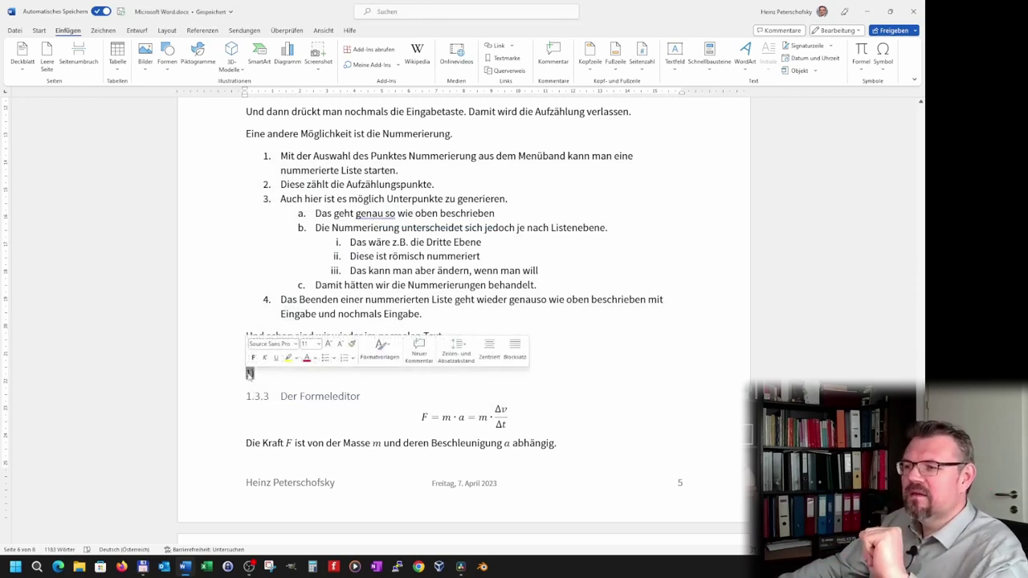
right_click(250, 376)
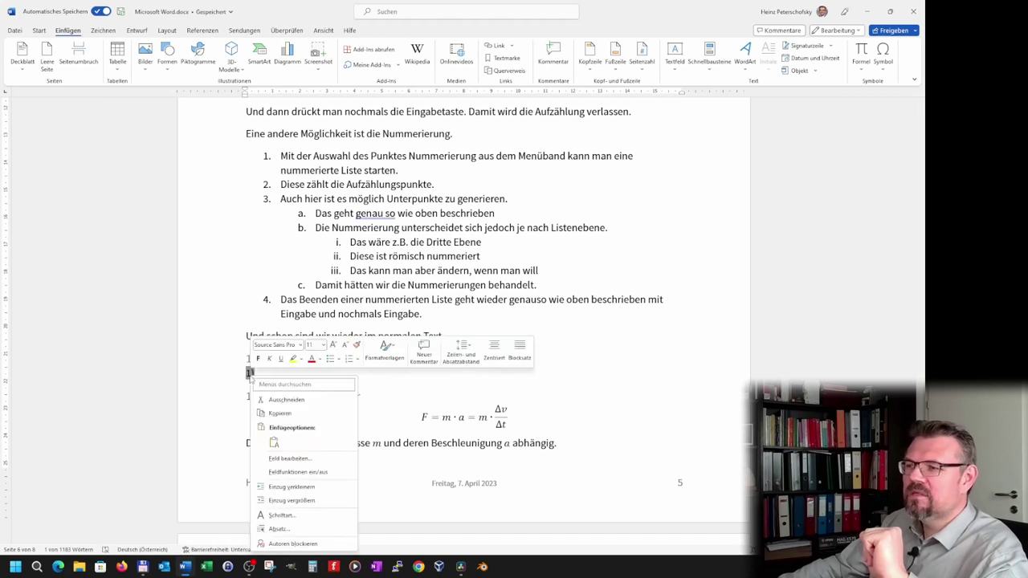
Define a new number format 'Zitat 1:' for the list number field
key(Escape)
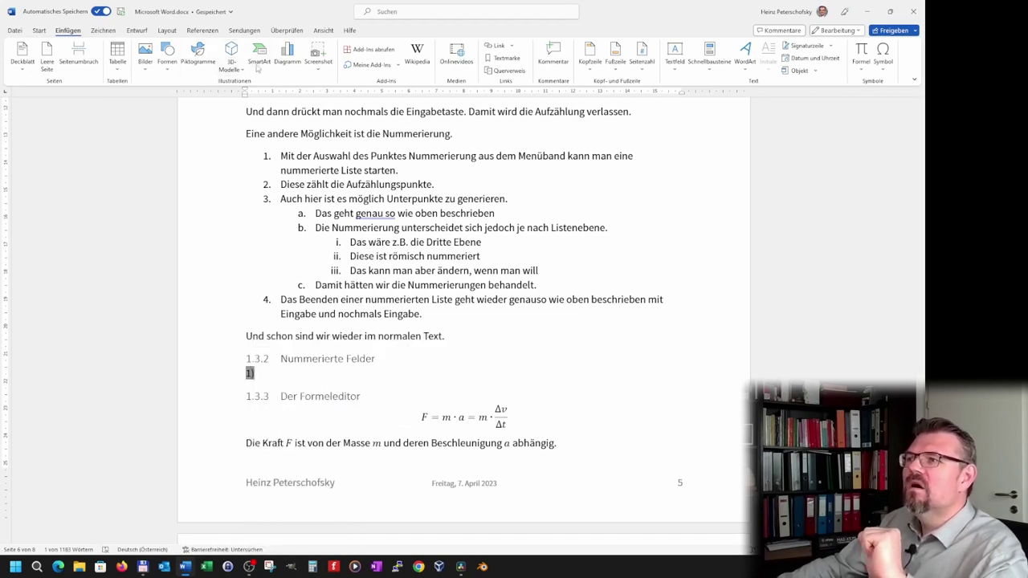
click(42, 31)
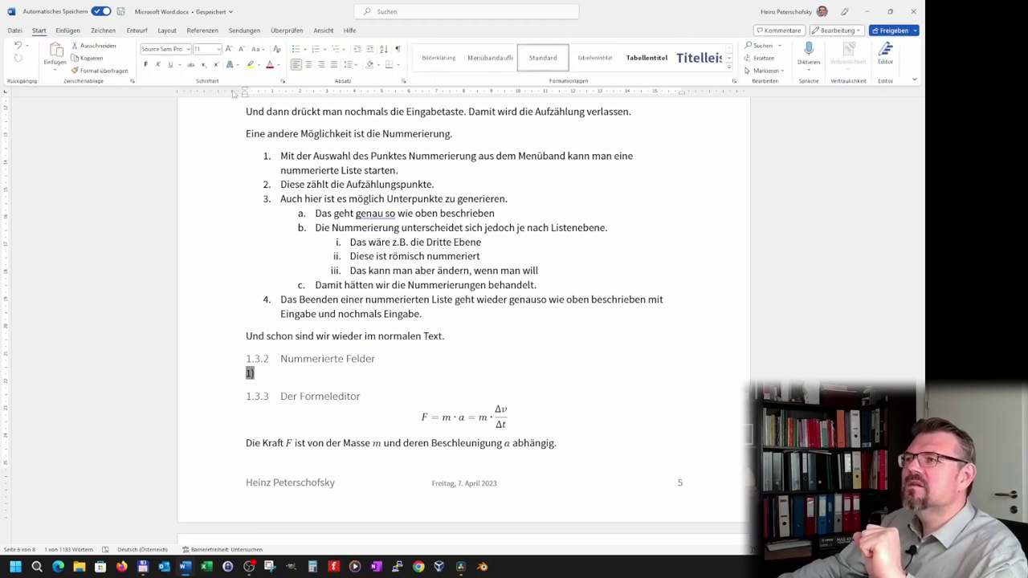
click(325, 50)
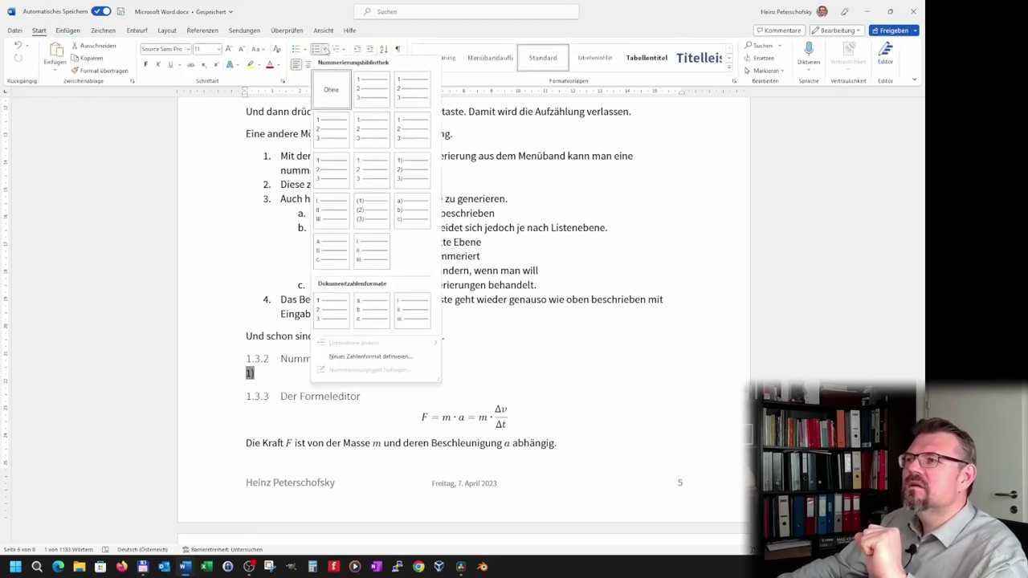
click(371, 357)
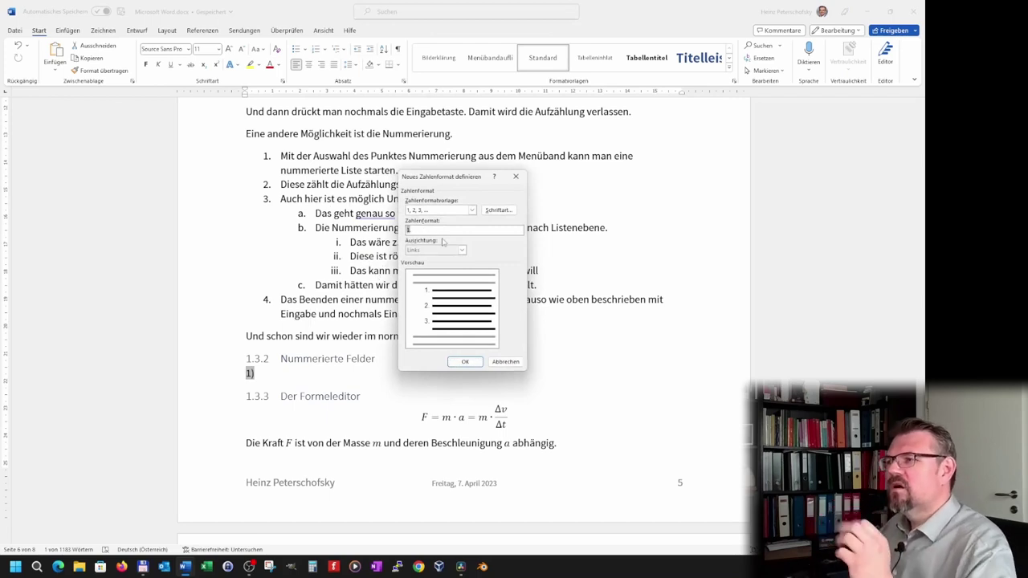
text(Zita)
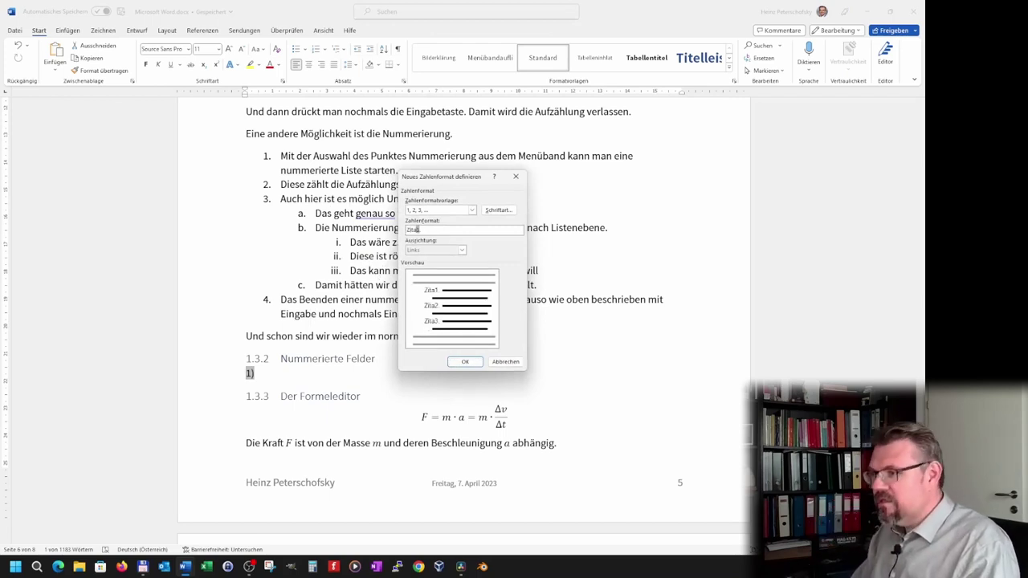
text(t 1:)
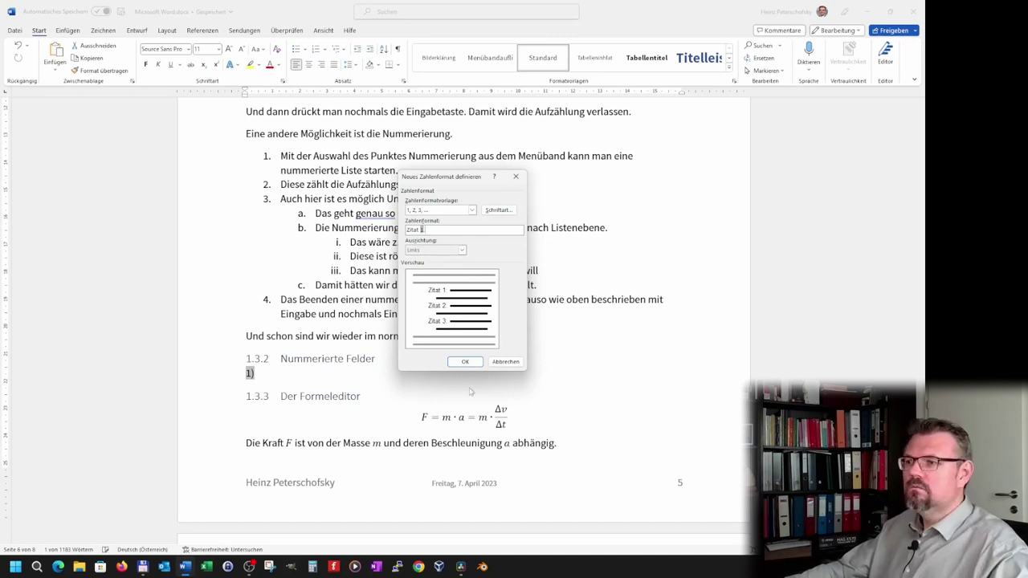
click(464, 362)
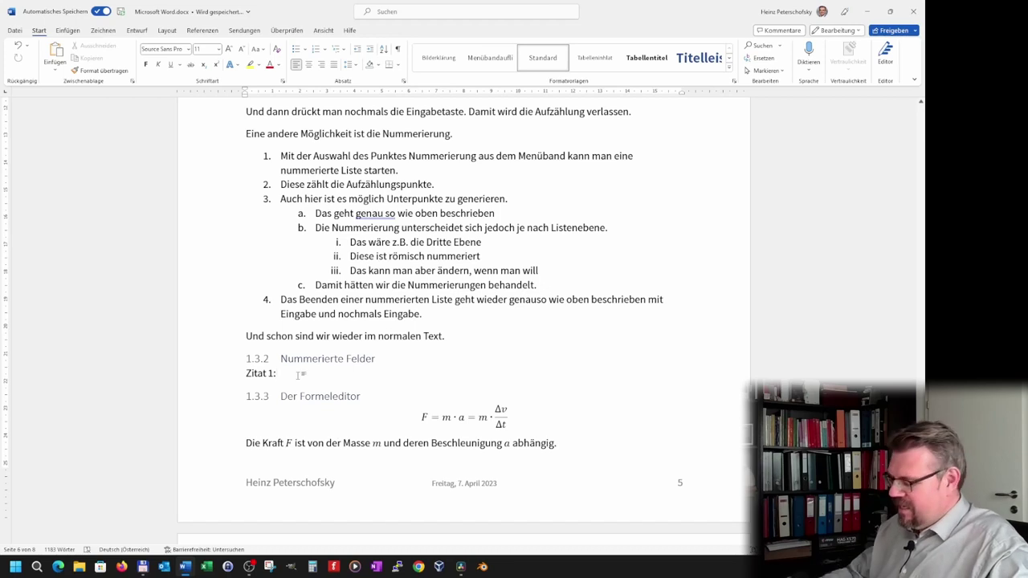
Save, type 'Ich denke also bin ich.' after Zitat 1:, and add a paragraph below
click(300, 374)
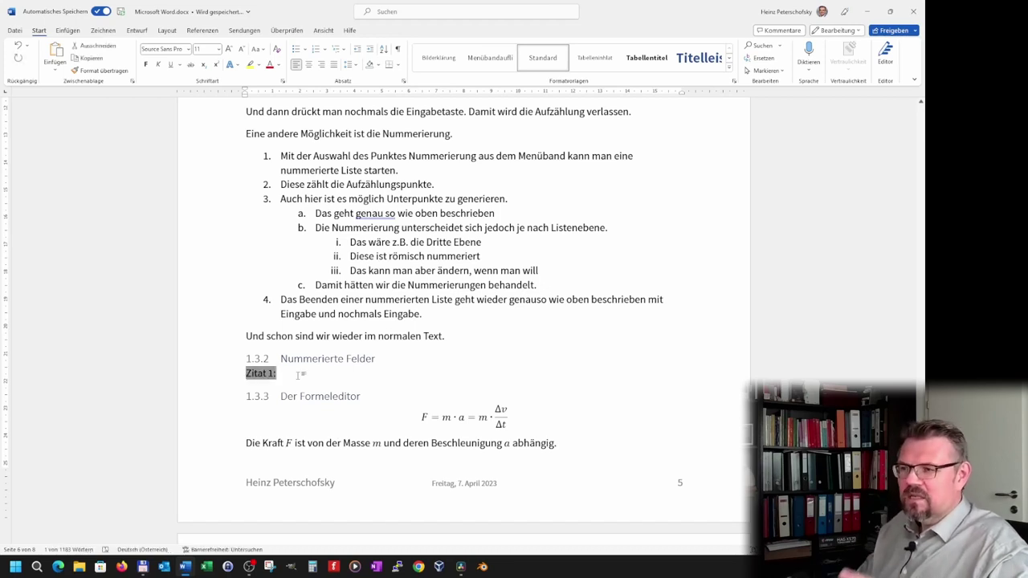
click(300, 375)
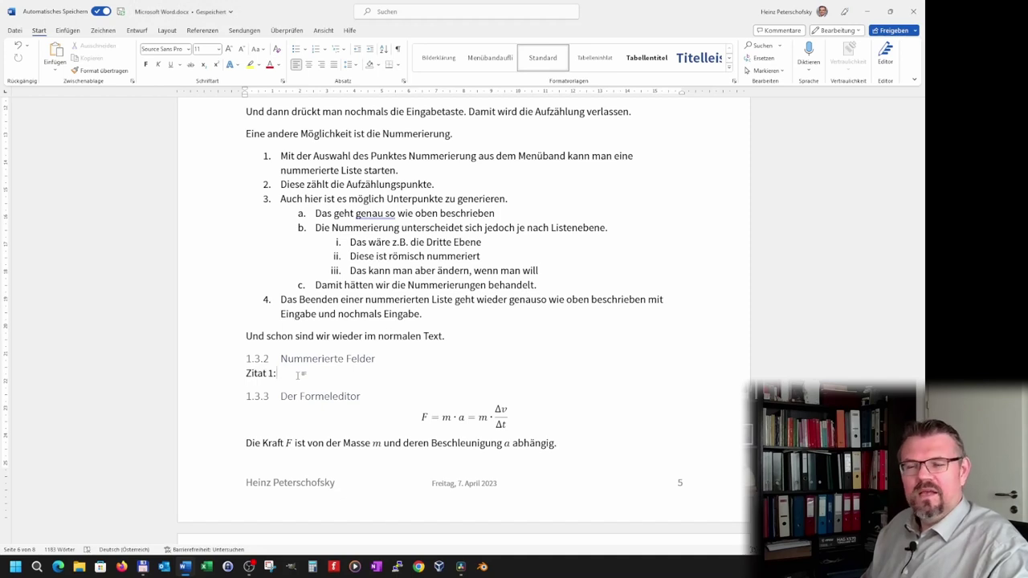
click(300, 374)
click(301, 375)
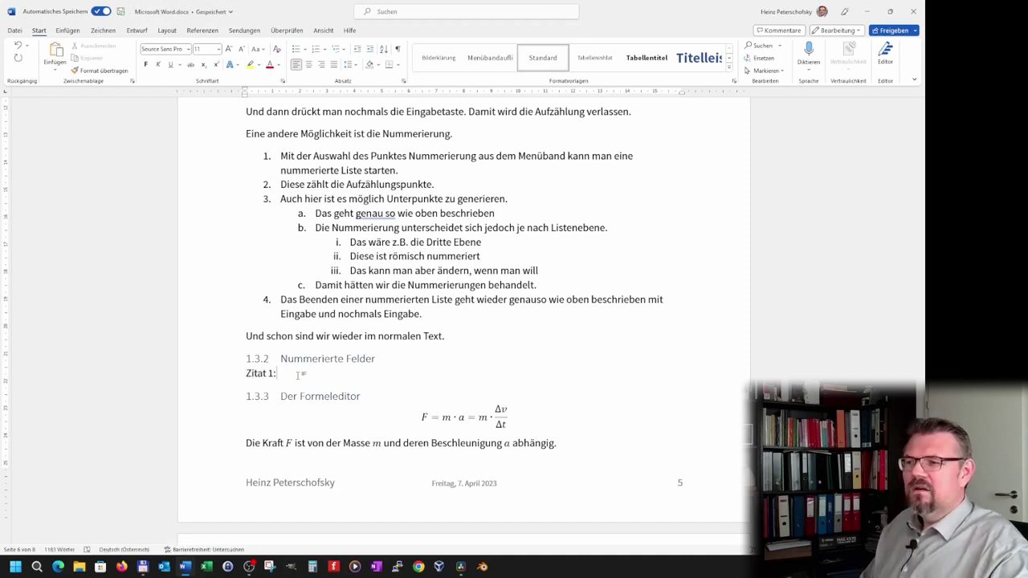
key(ctrl+s)
text(Ich denke also bin ich)
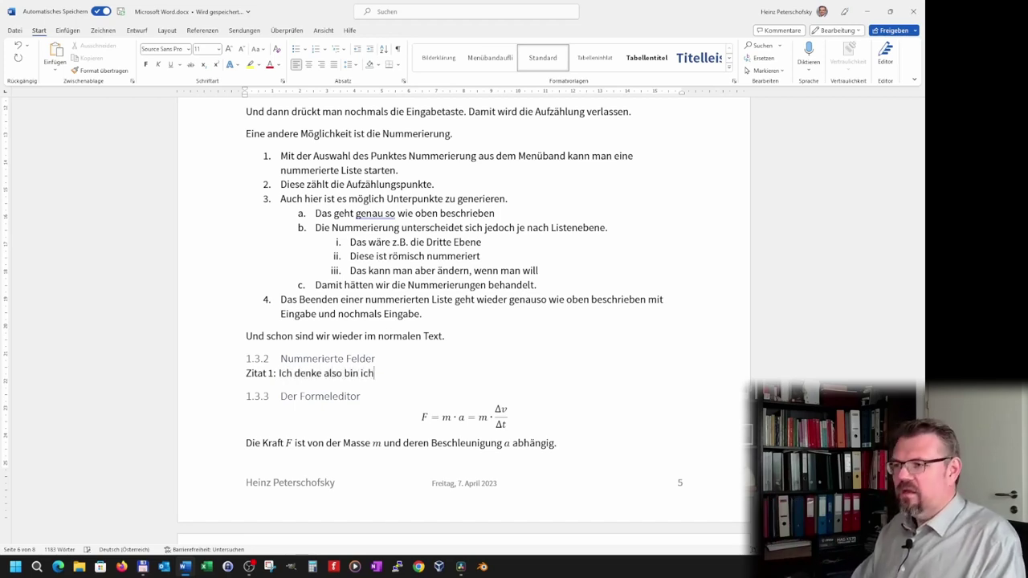
text(.)
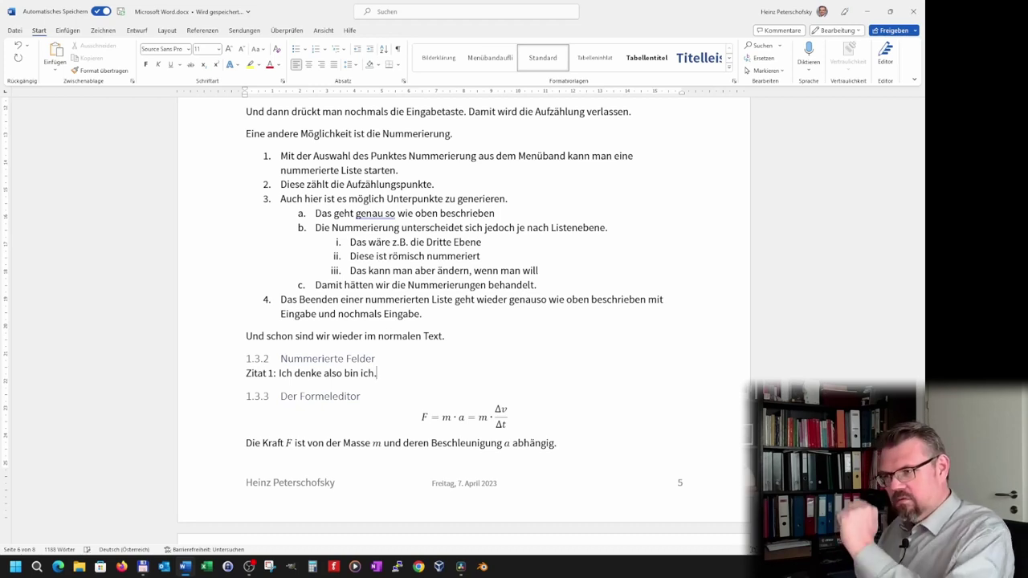
key(Return)
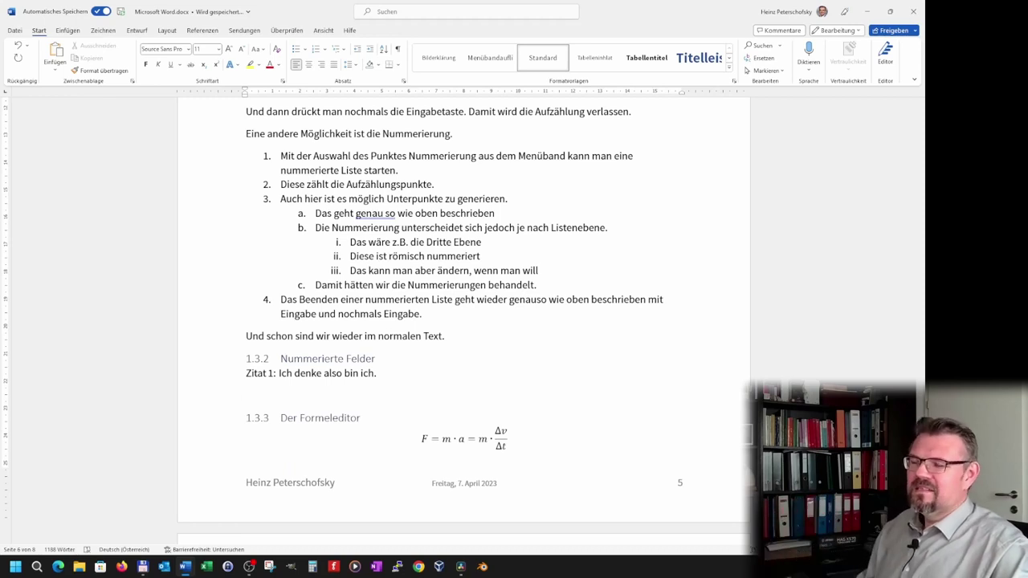
click(261, 374)
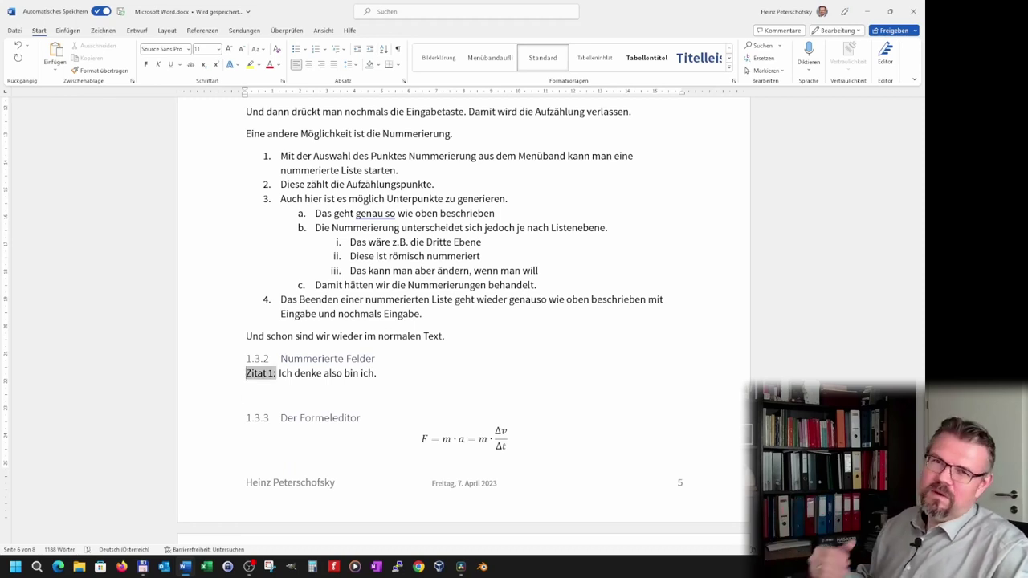
On the empty line, insert a level-1 ZitatNummer ListNum field displaying Zitat 2:
click(246, 394)
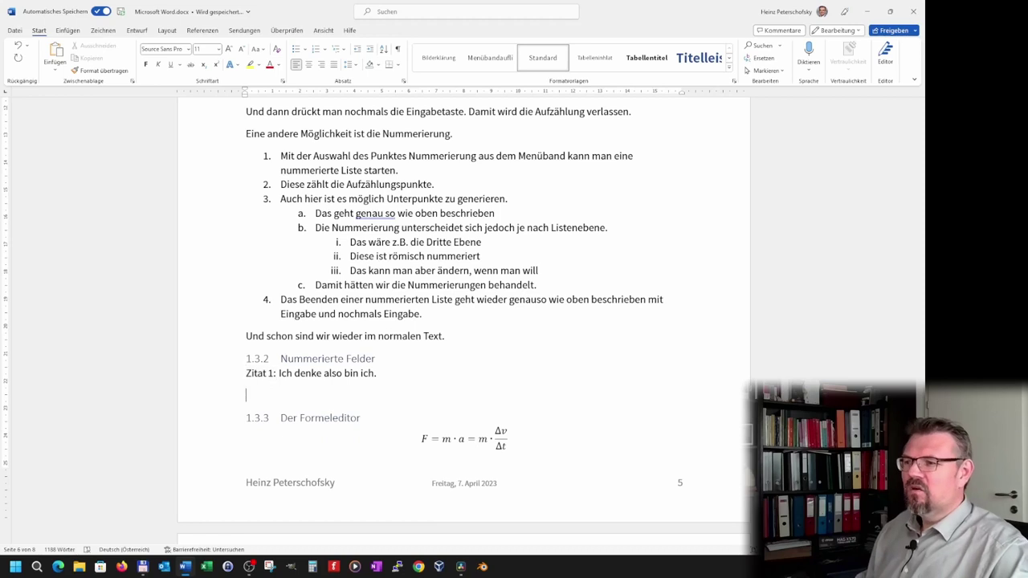
click(67, 30)
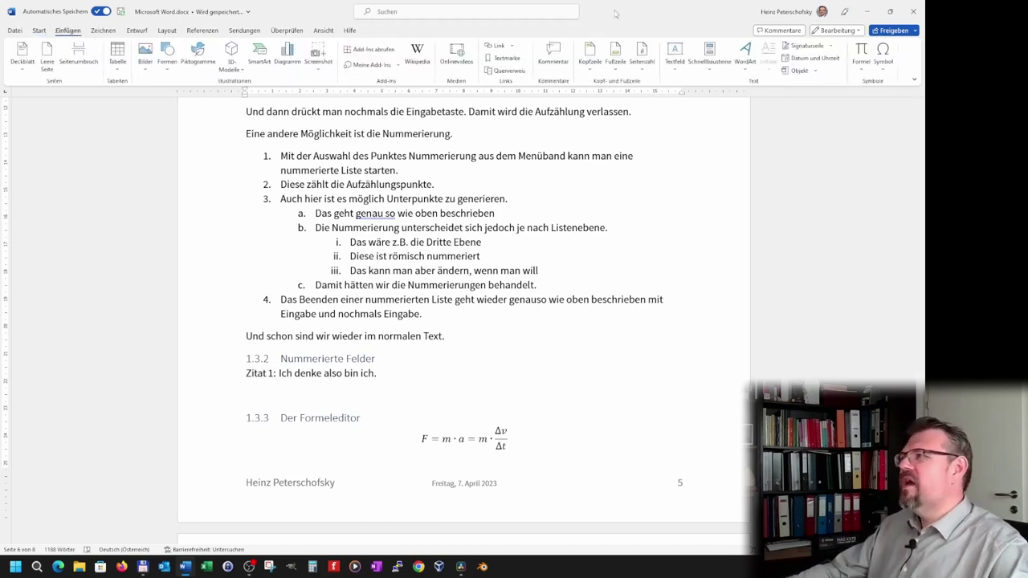
click(713, 73)
mouse_move(763, 84)
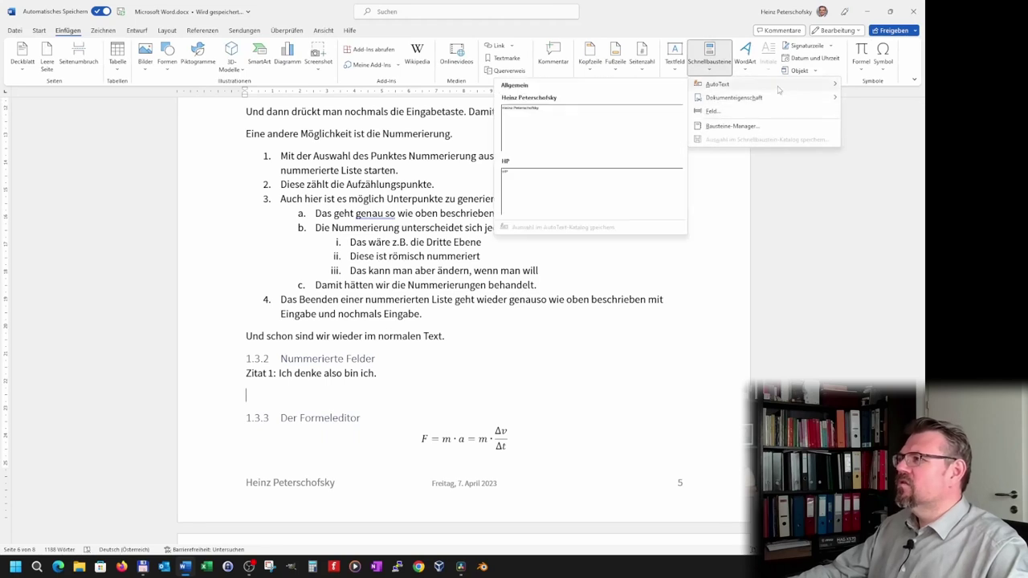
click(715, 111)
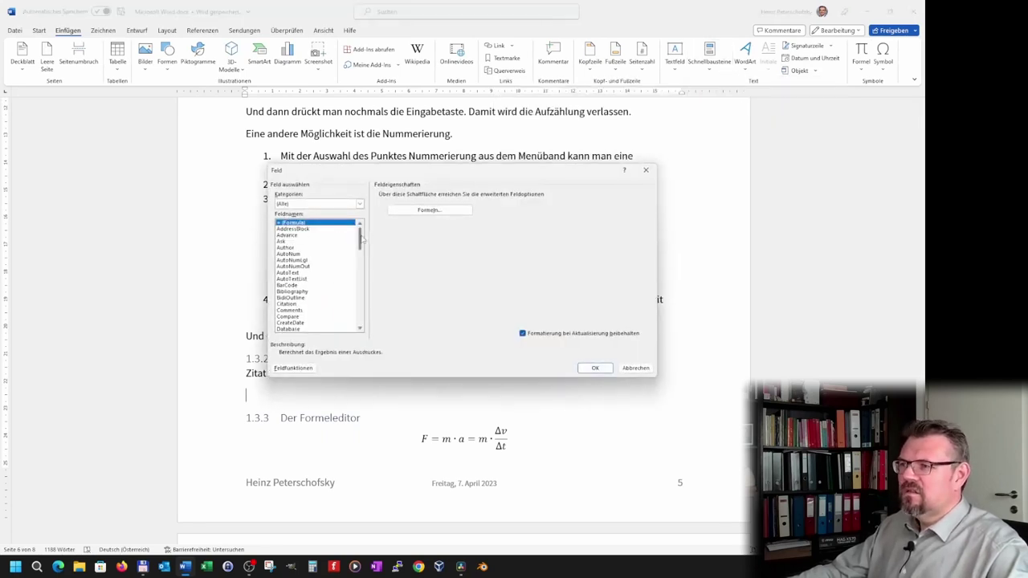
mouse_move(361, 238)
mouse_down()
mouse_move(363, 306)
mouse_move(363, 285)
mouse_up()
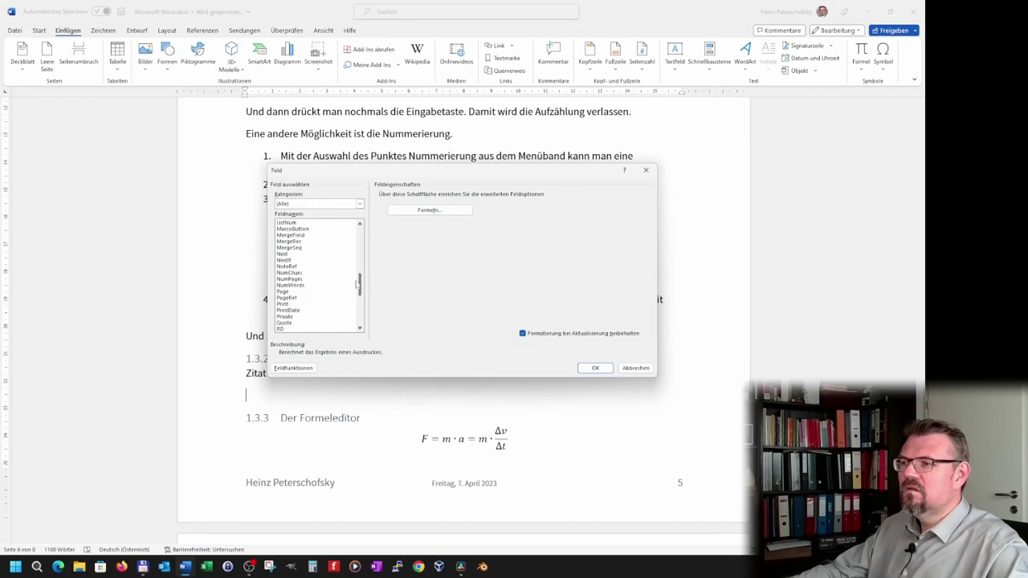
scroll(296, 257, up, 1)
click(290, 242)
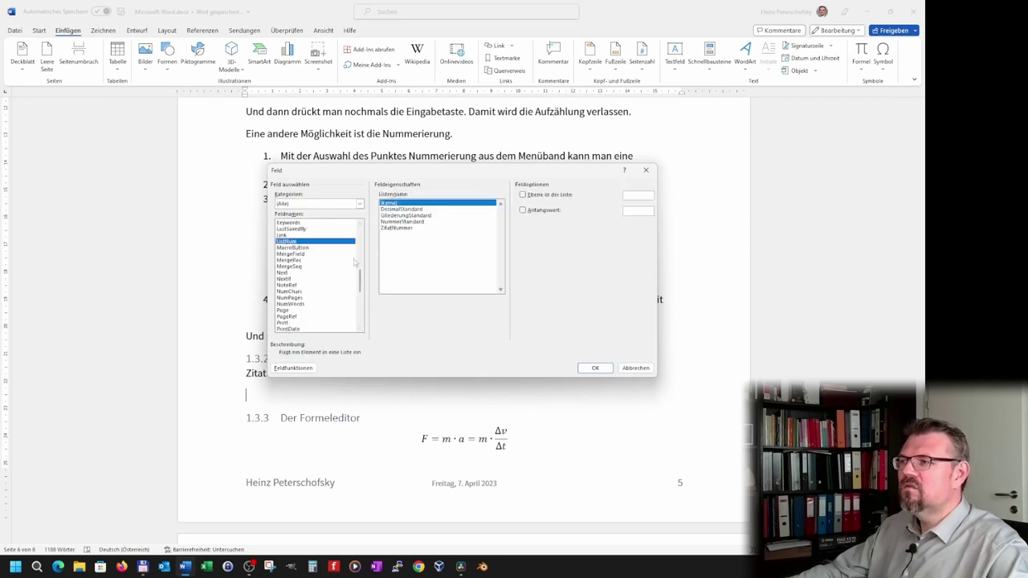
click(405, 228)
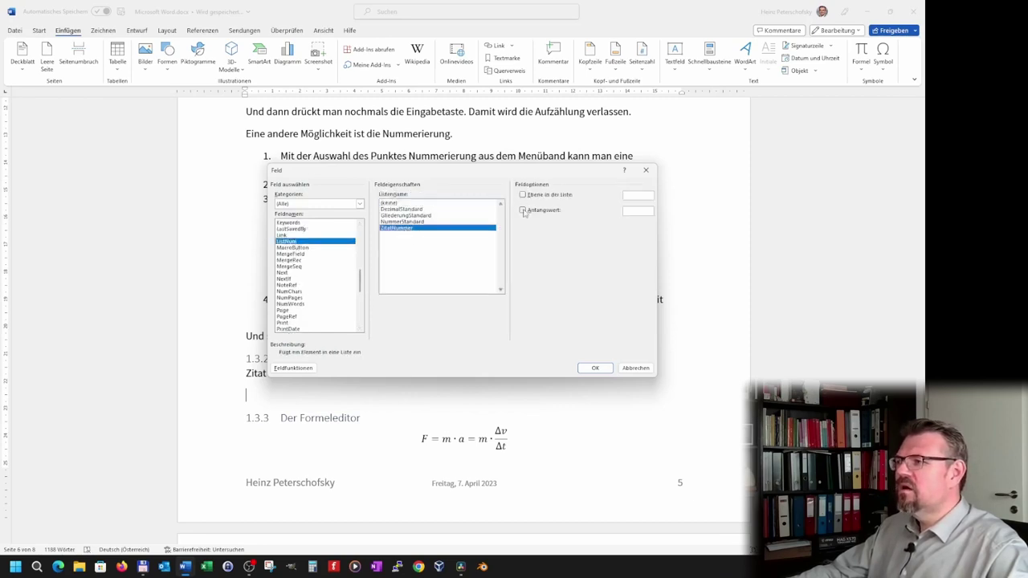
text(1)
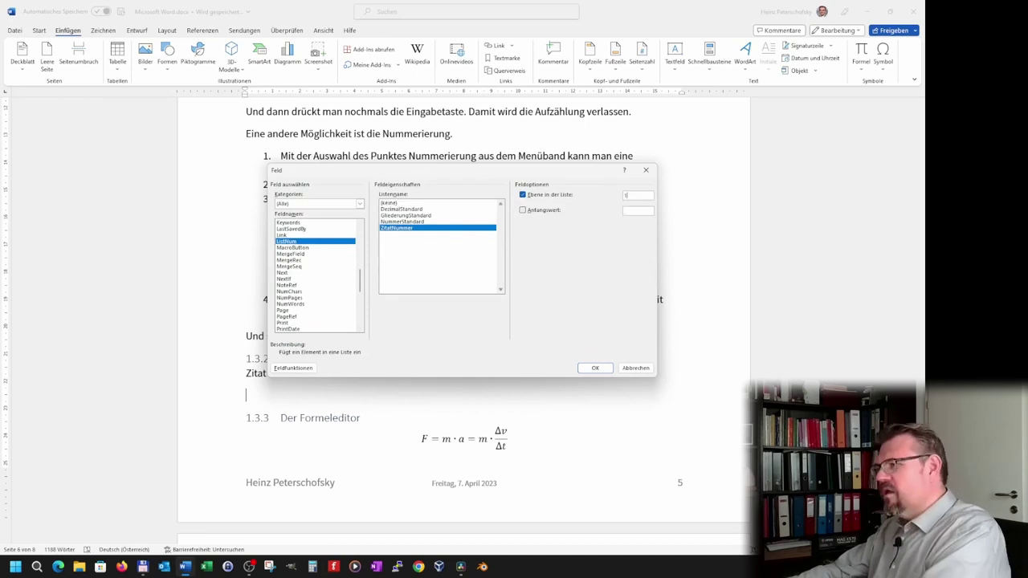
click(594, 368)
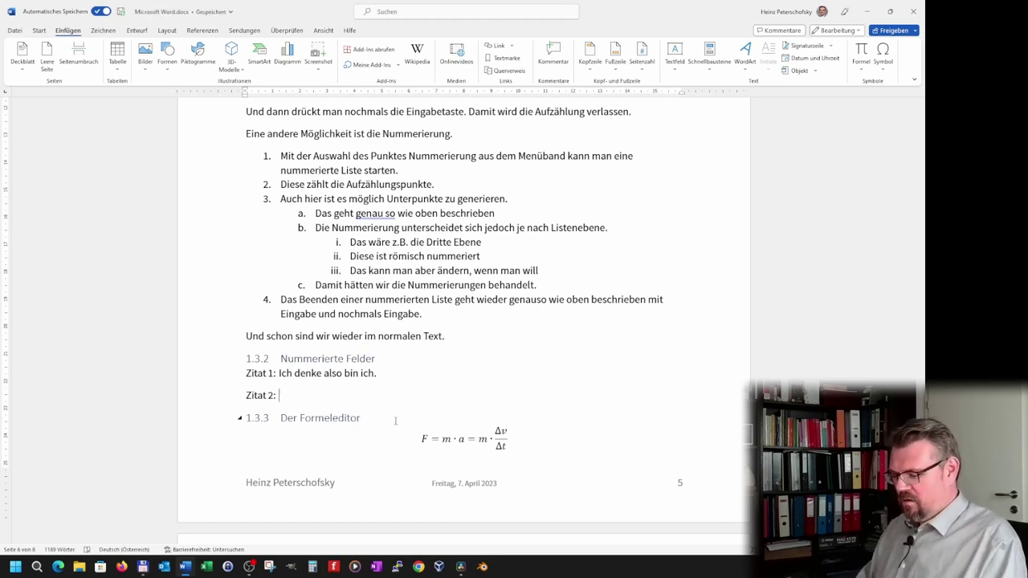
Type the second quote 'Nutze den Tag (Carpe diem).' after Zitat 2:
text(Nutze den Tag (Carpe diem).)
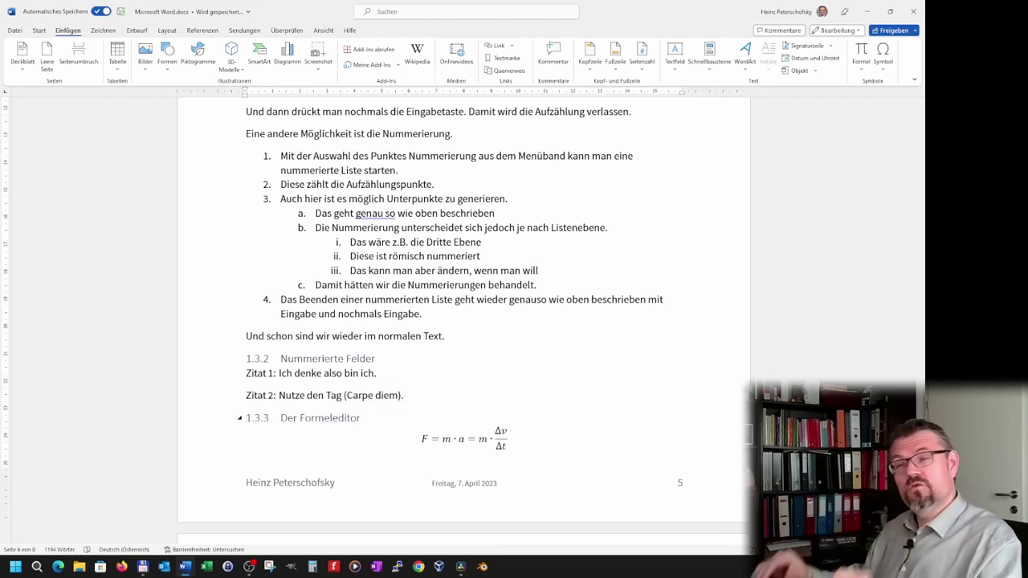
key(ctrl+z)
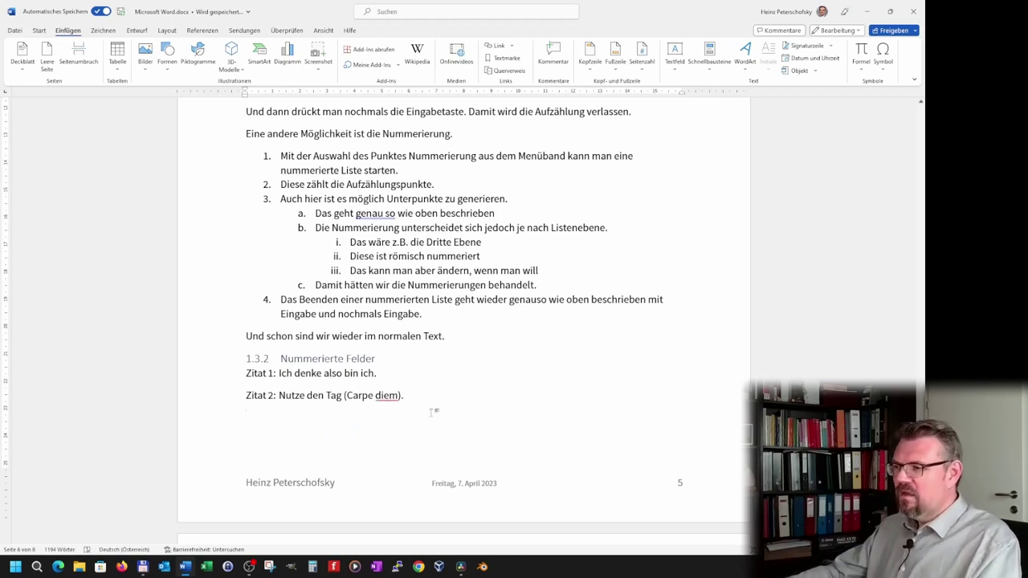
right_click(386, 397)
click(426, 376)
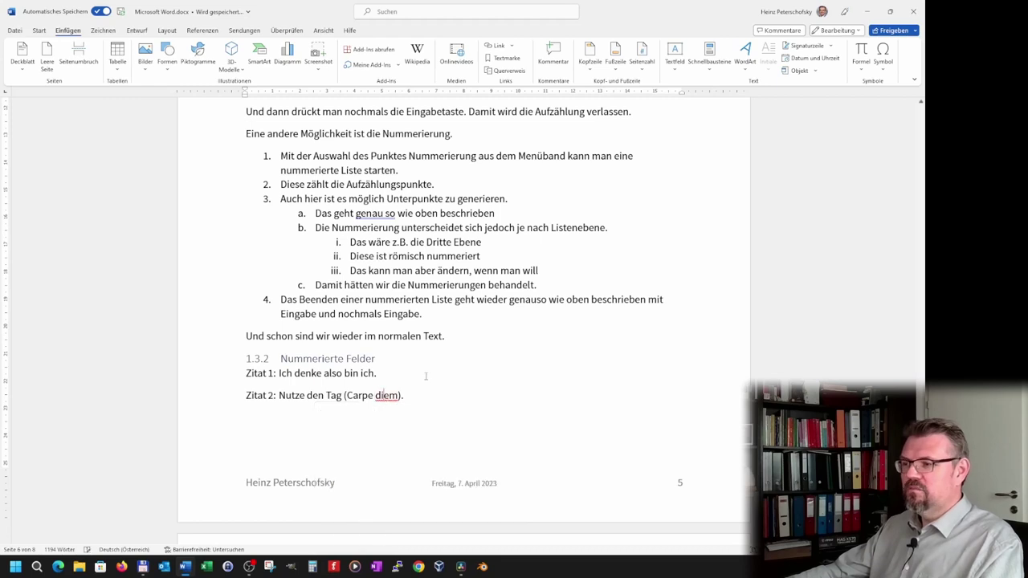
Copy the Zitat 2: field and paste it on the next line as Zitat 3:
click(249, 395)
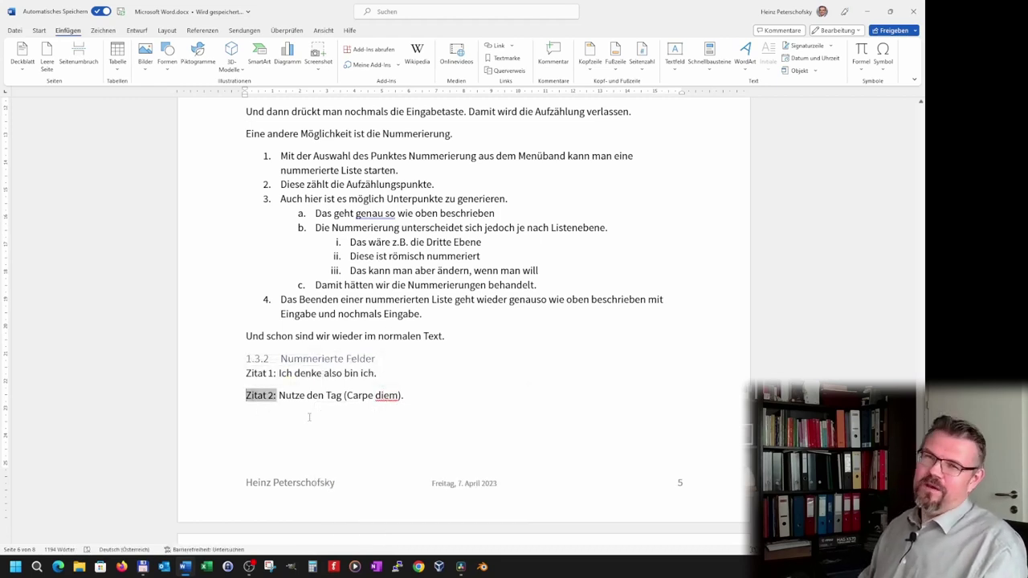
key(shift+End)
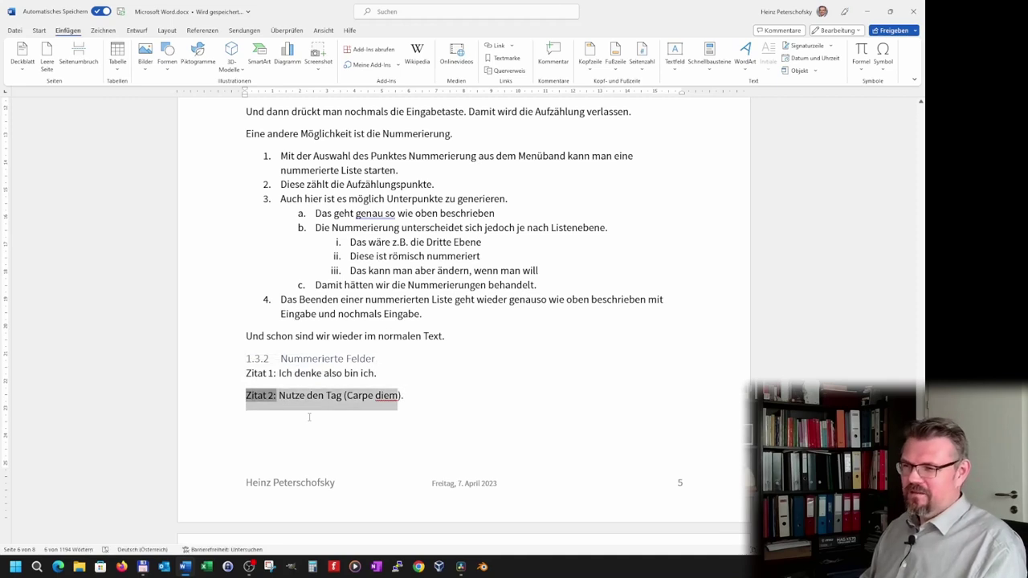
key(shift+Left)
key(shift+Left)
key(shift+Left)
key(shift+Left)
key(shift+Left)
key(shift+Left)
key(shift+Left)
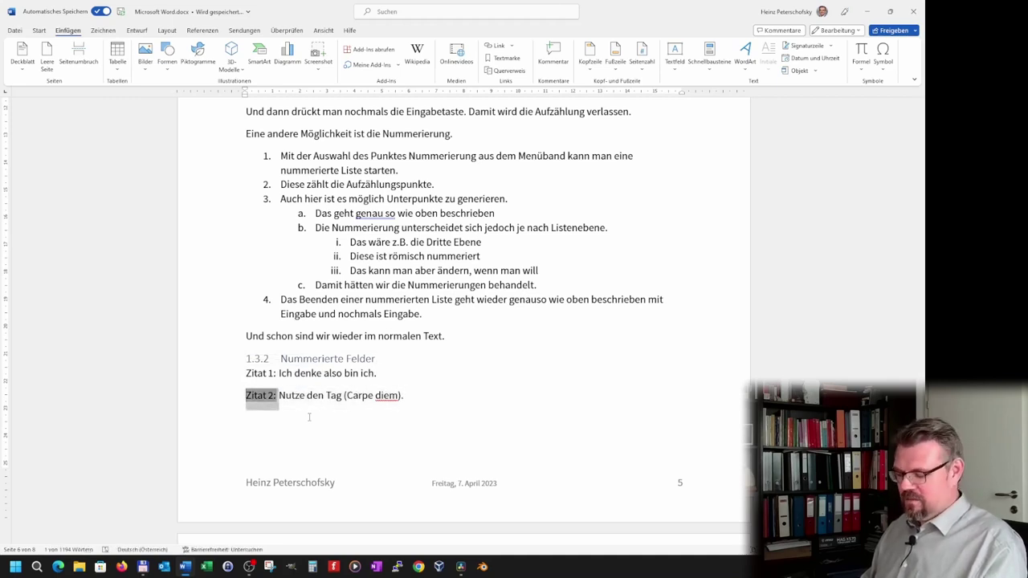
key(ctrl+c)
click(308, 417)
key(ctrl+v)
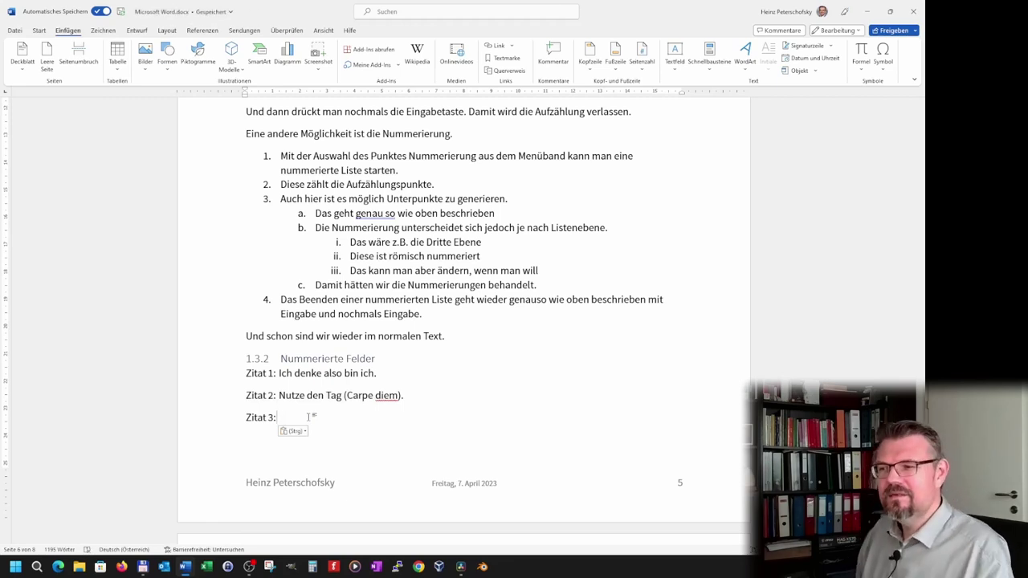
Type 'Nutze die Nacht (Carpe noctem).' after Zitat 3: and start a new paragraph
text(Nutze die Nacht (Carpe noctem).)
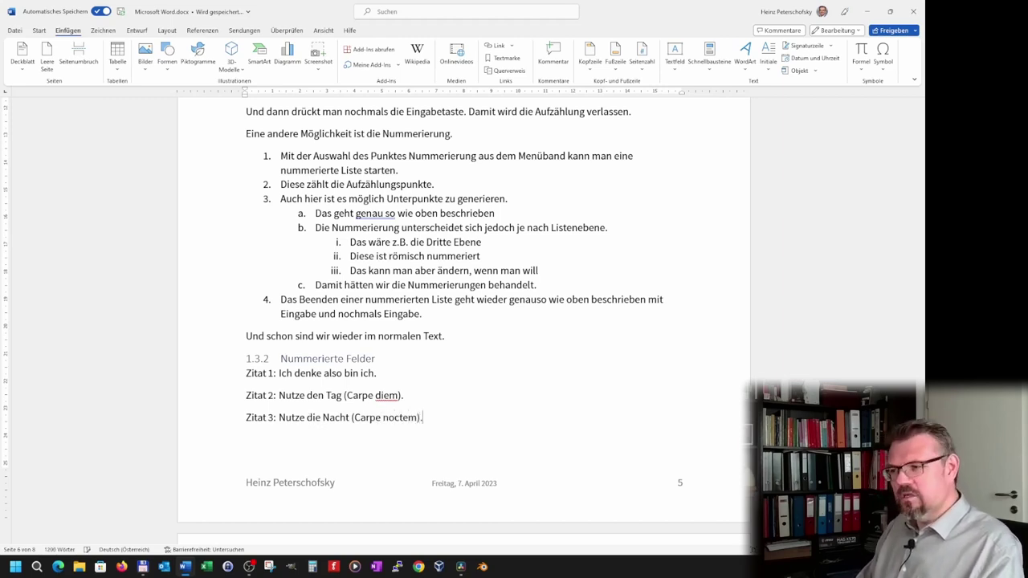
key(Return)
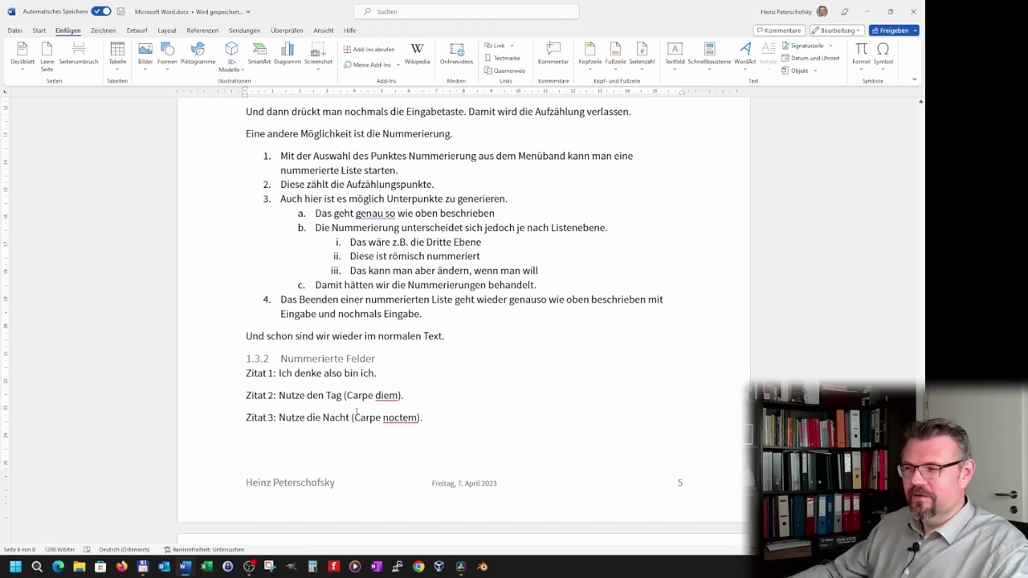
scroll(377, 399, up, 2)
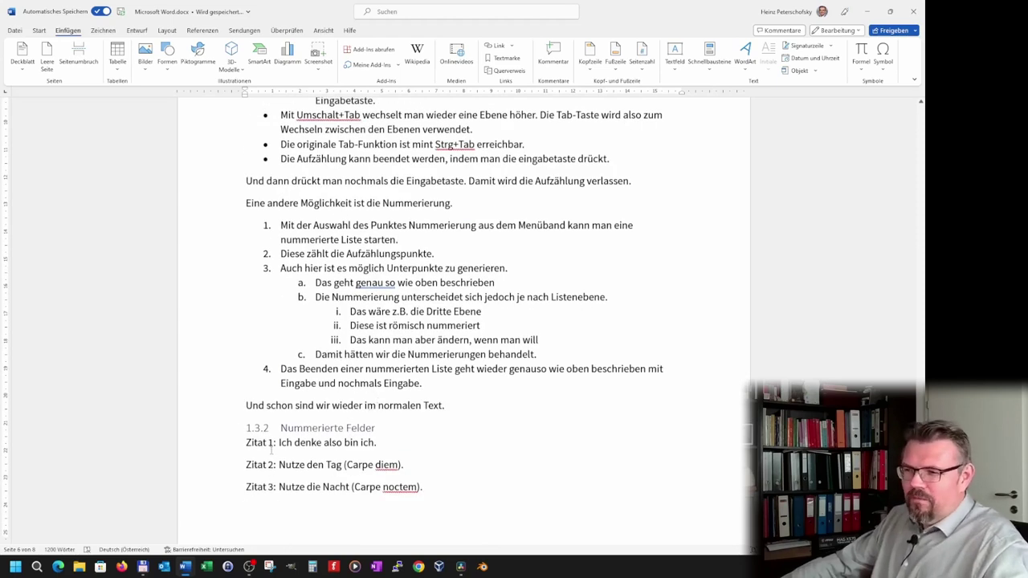
scroll(277, 506, down, 2)
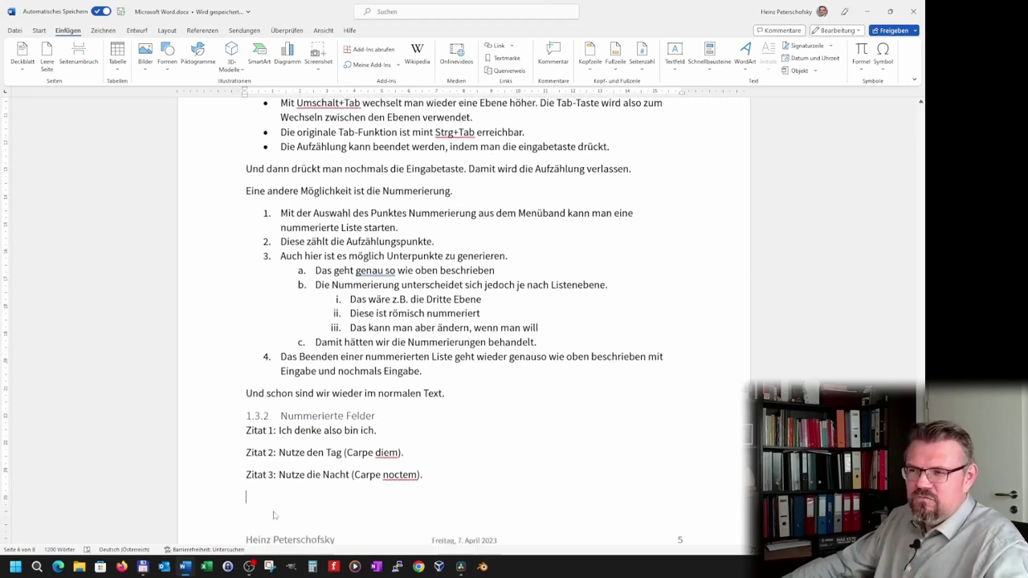
scroll(276, 506, up, 6)
scroll(276, 506, up, 6)
Directly under heading 1.2.2, add the Zitat label and the quote 'Ich kam sah und siegte'
scroll(265, 450, up, 4)
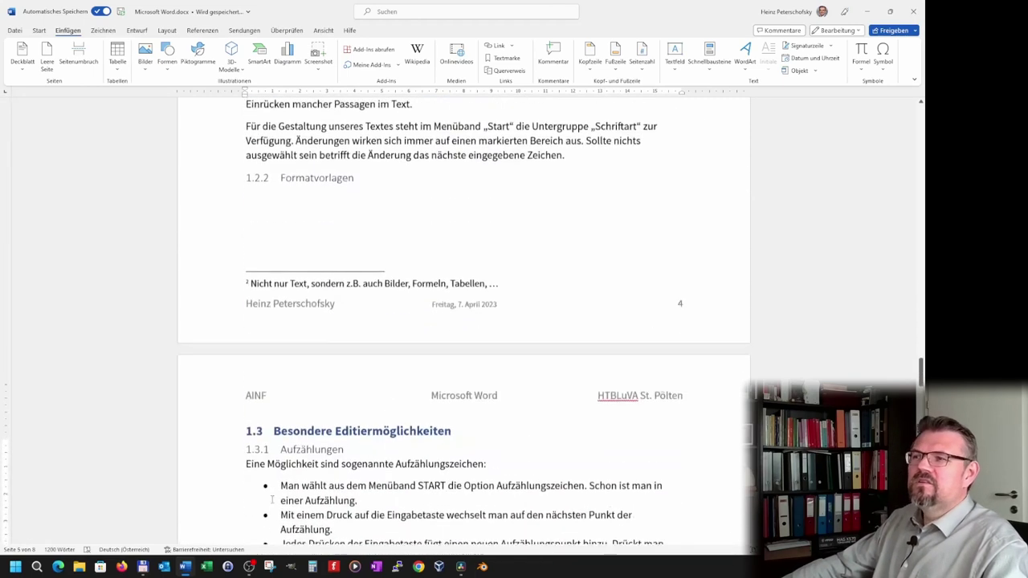
scroll(253, 401, up, 3)
click(249, 334)
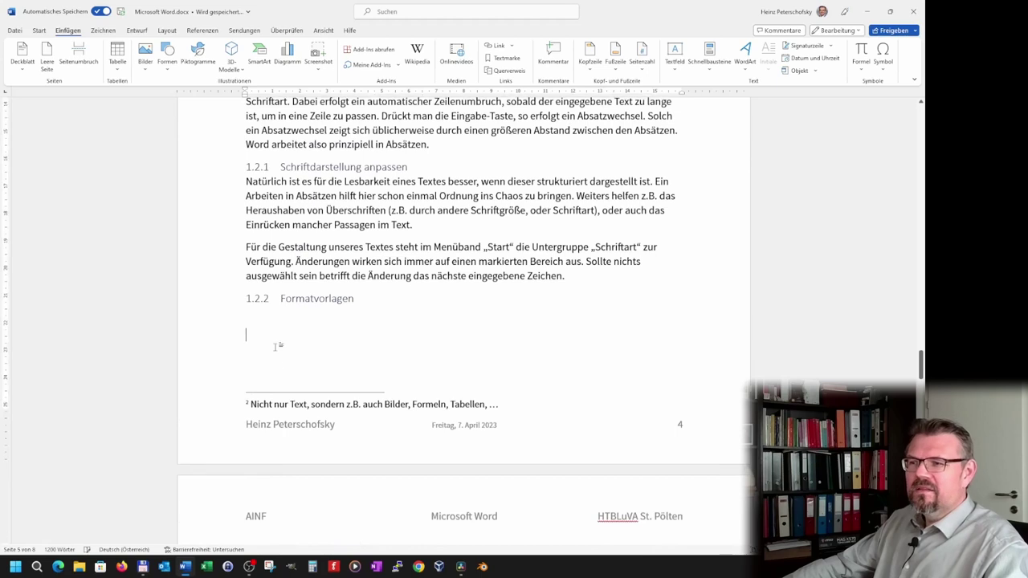
key(Up)
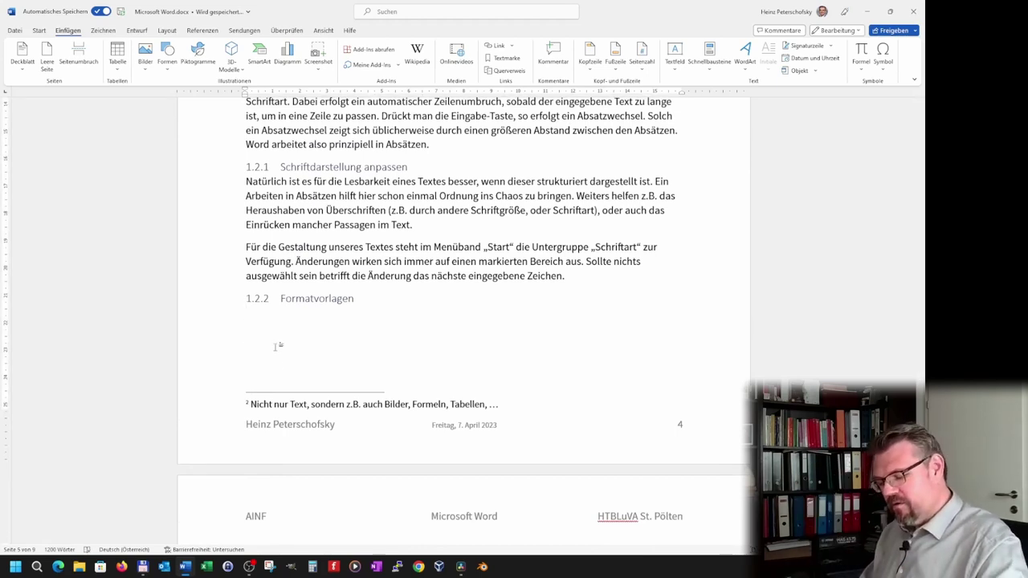
text(Zitat 1: Ich kam sah)
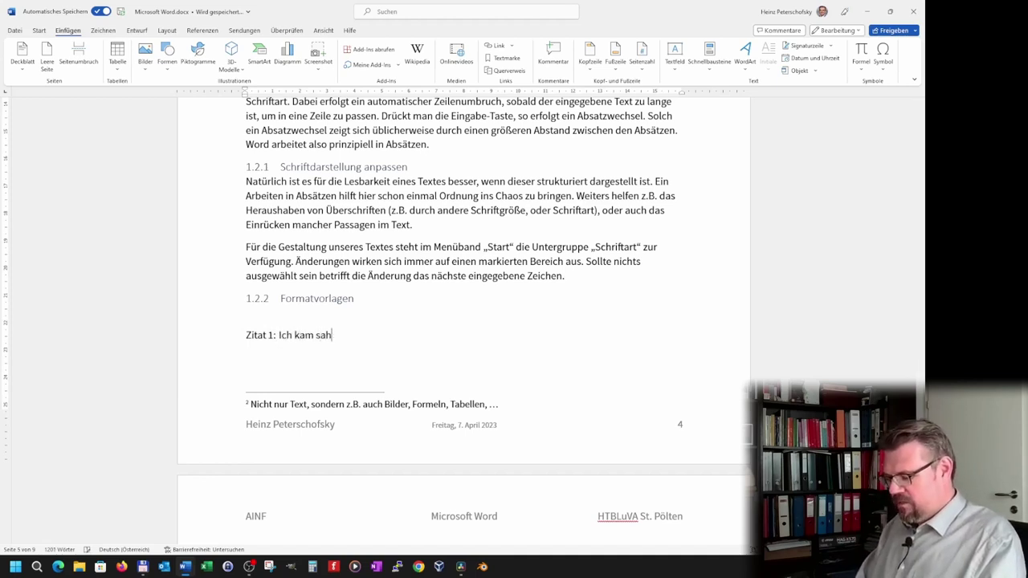
text( und siegte)
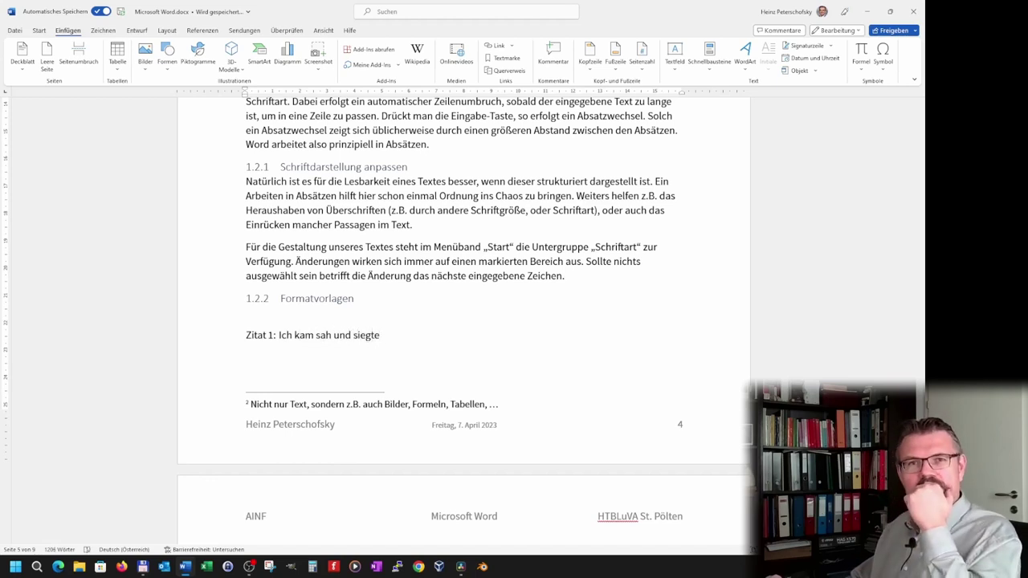
Scroll down to the Nummerierte Felder quotes and step through their Zitat number fields
scroll(255, 409, down, 3)
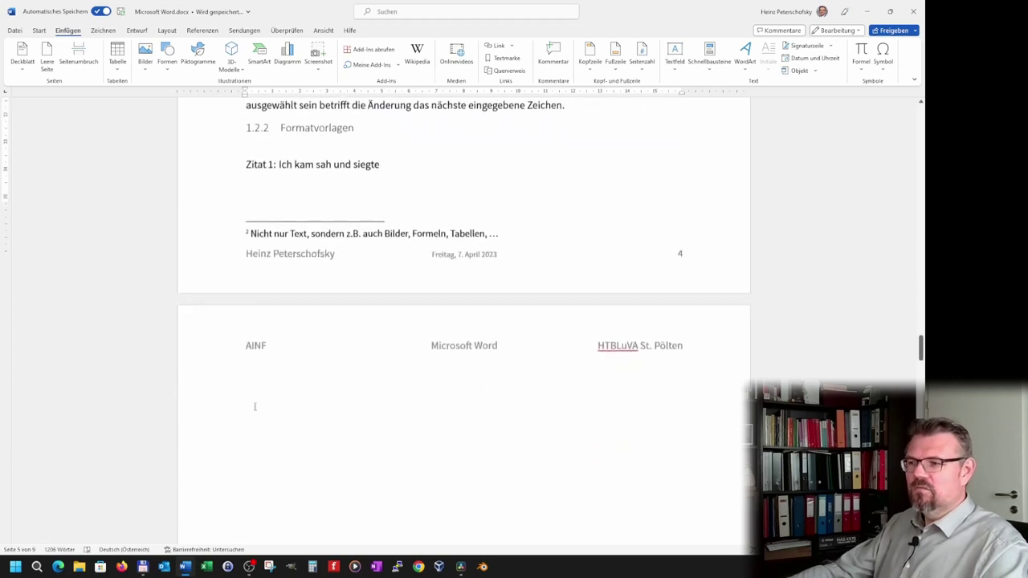
scroll(280, 435, down, 4)
scroll(280, 435, down, 5)
scroll(280, 435, down, 5)
scroll(280, 435, down, 4)
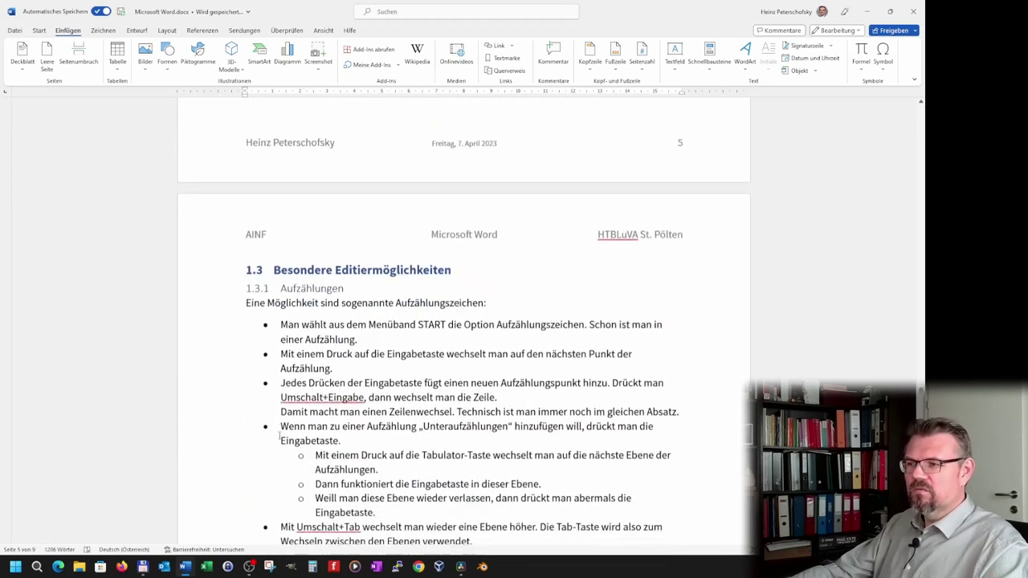
scroll(279, 434, down, 5)
scroll(280, 435, down, 6)
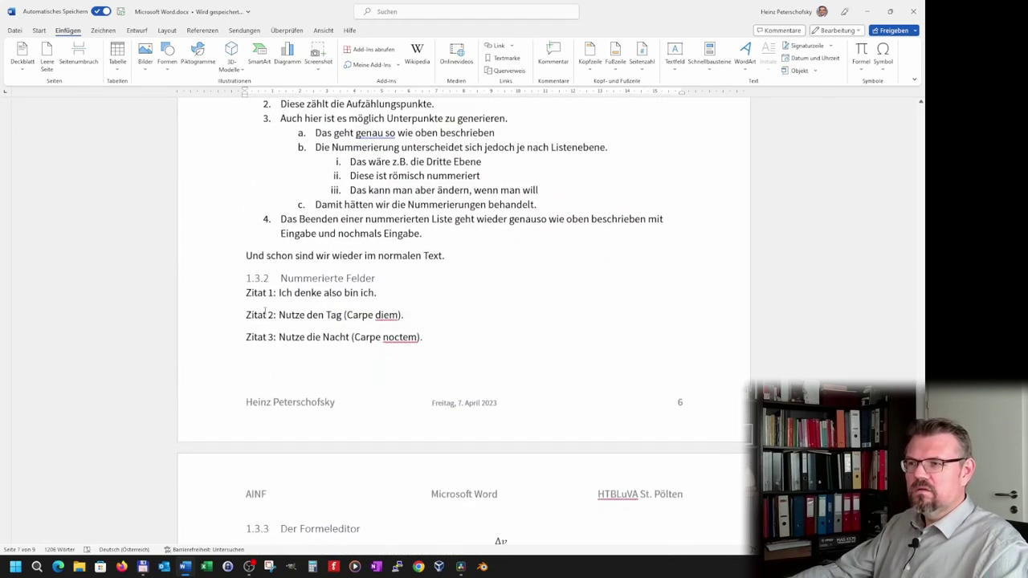
double_click(266, 314)
key(shift+F11)
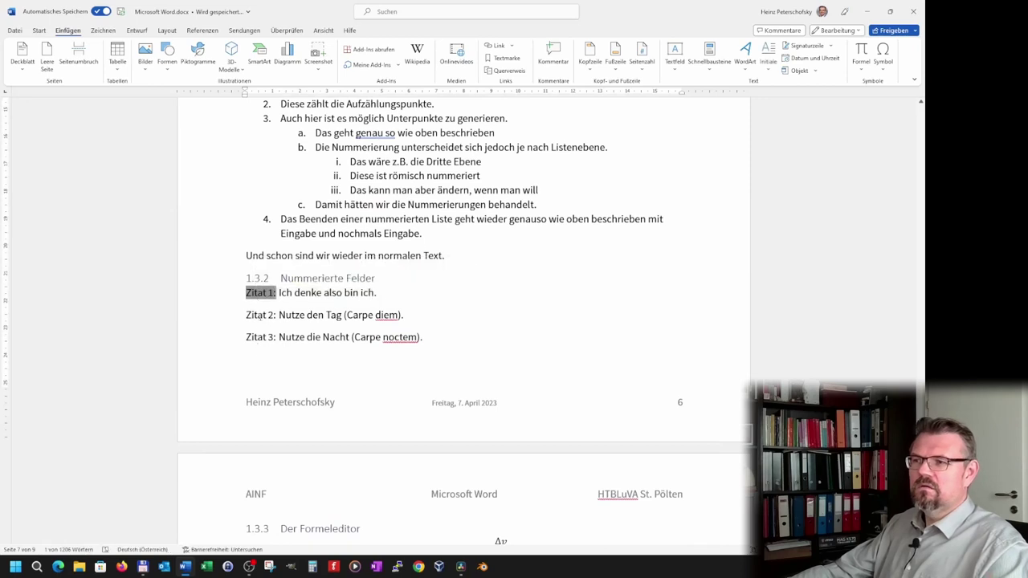
double_click(265, 315)
key(F11)
Re-apply the Zitat 1 field as ListNum in list ZitatNummer, renumbering the quotes 2–4
right_click(259, 294)
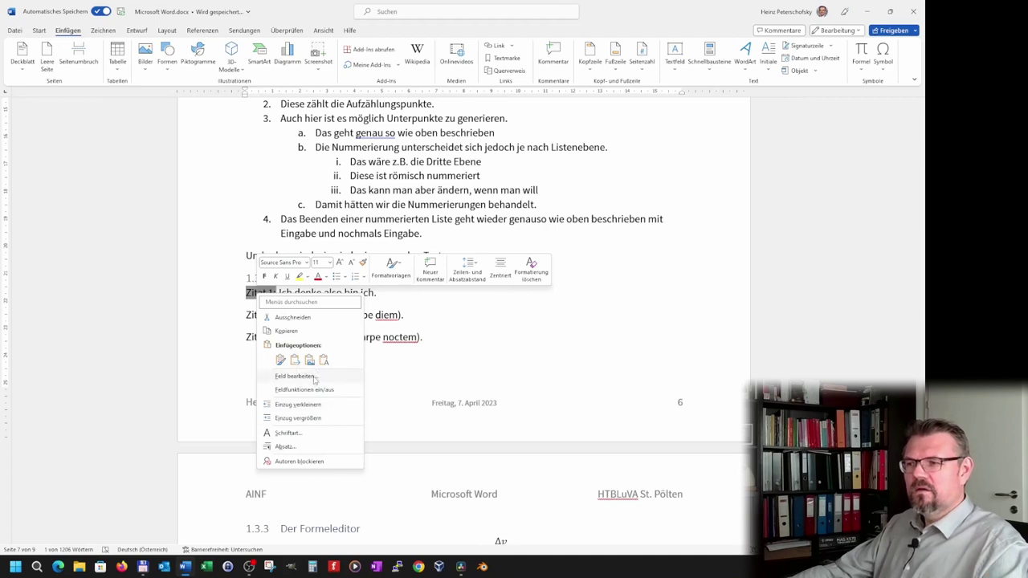
click(313, 377)
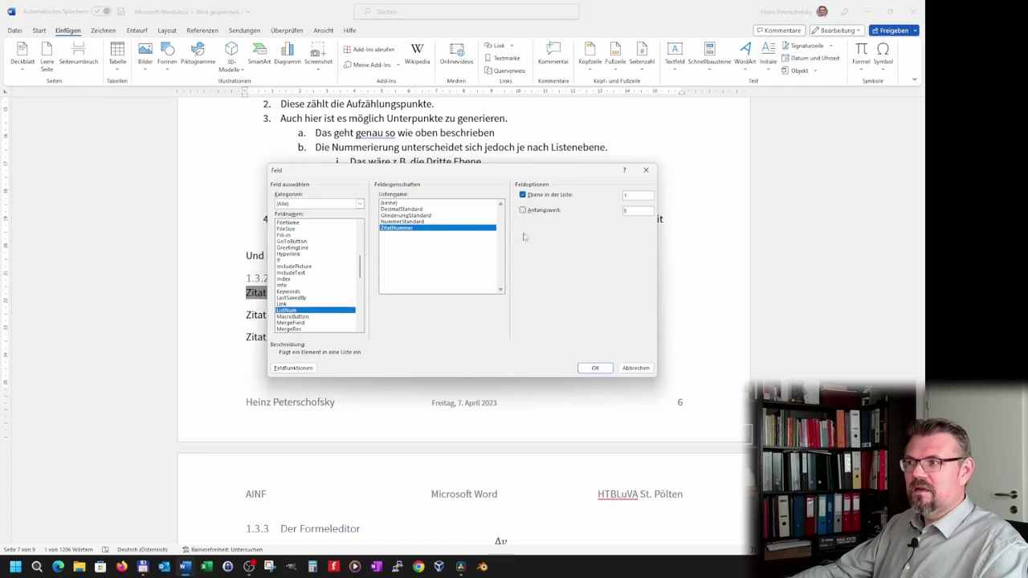
click(594, 368)
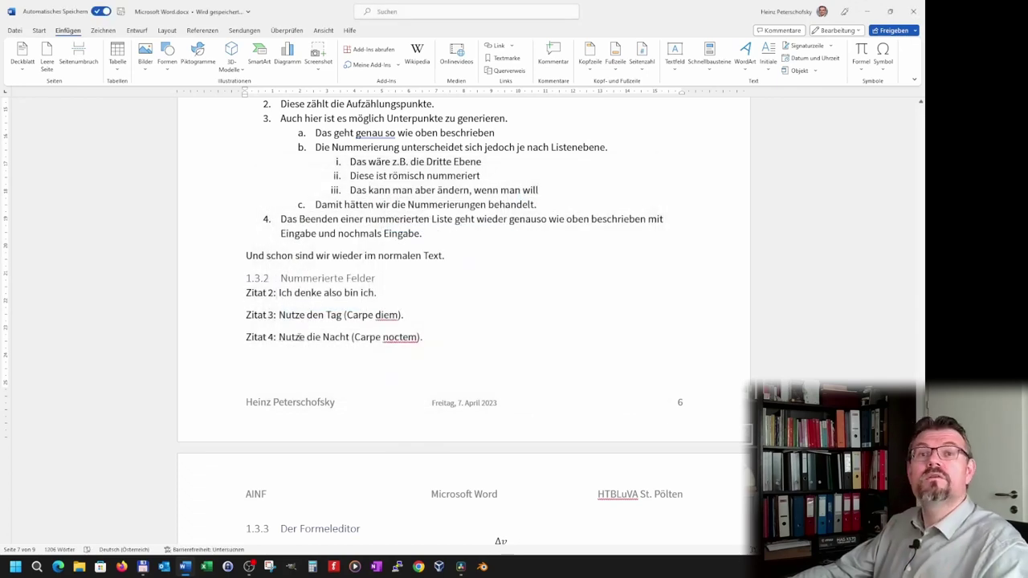
Add a new paragraph after 'Blattes.' above heading 1.2 and paste the Zitat number field into it
scroll(306, 341, up, 3)
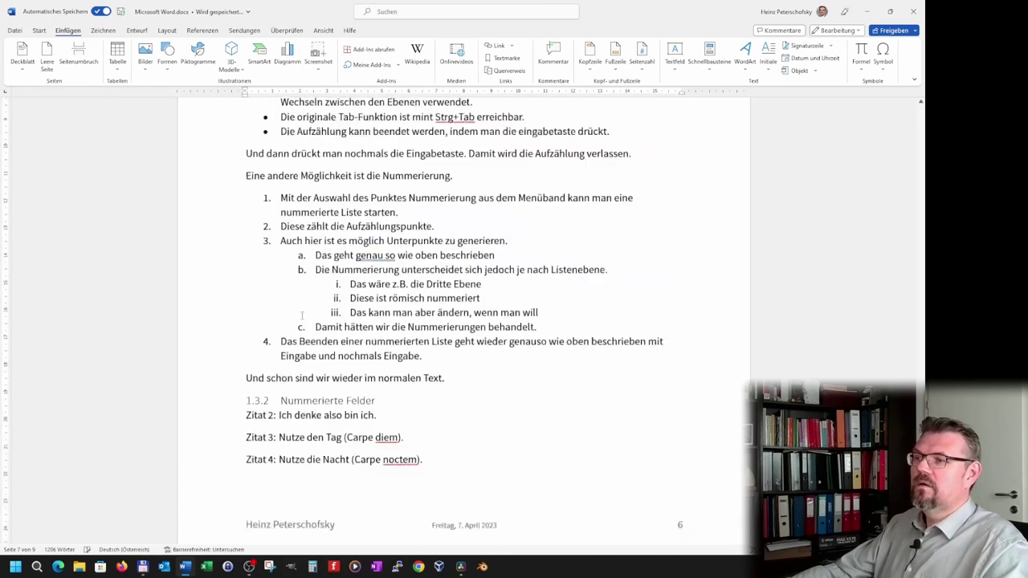
scroll(305, 334, up, 3)
scroll(305, 325, up, 10)
scroll(304, 317, up, 10)
scroll(302, 315, down, 3)
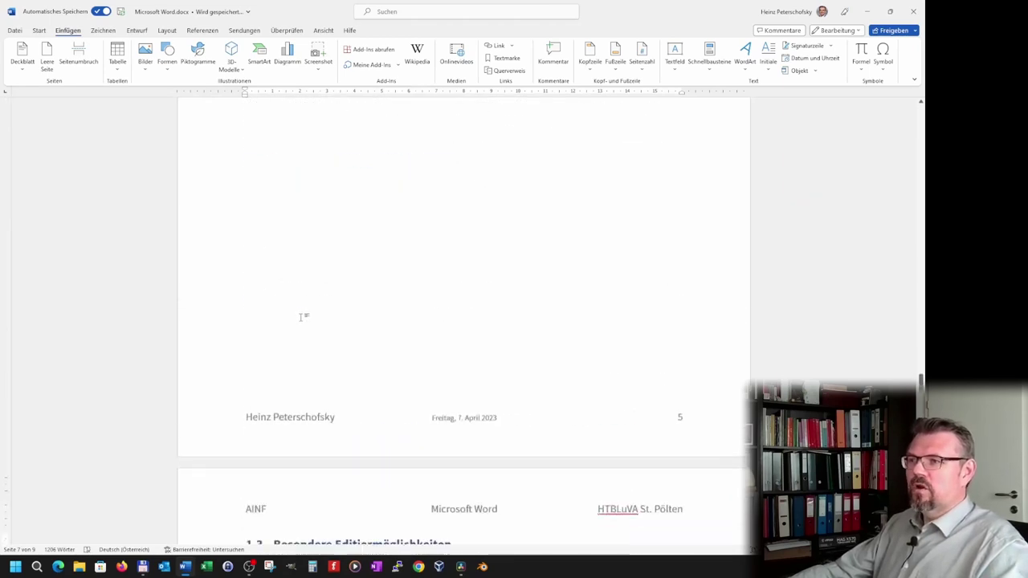
scroll(301, 321, down, 8)
scroll(321, 325, up, 5)
scroll(324, 326, up, 10)
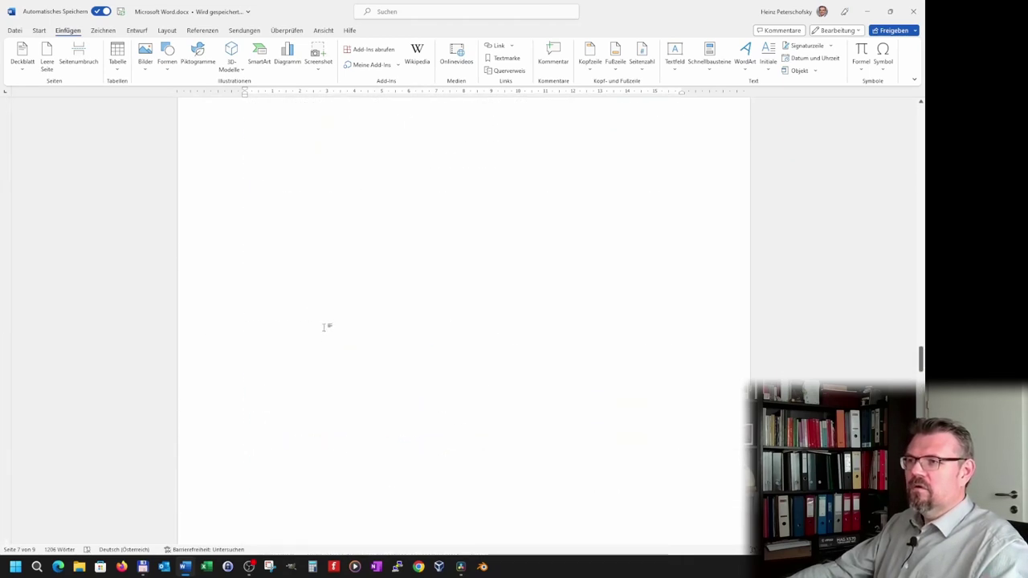
scroll(324, 326, up, 10)
scroll(324, 325, up, 6)
scroll(382, 310, up, 3)
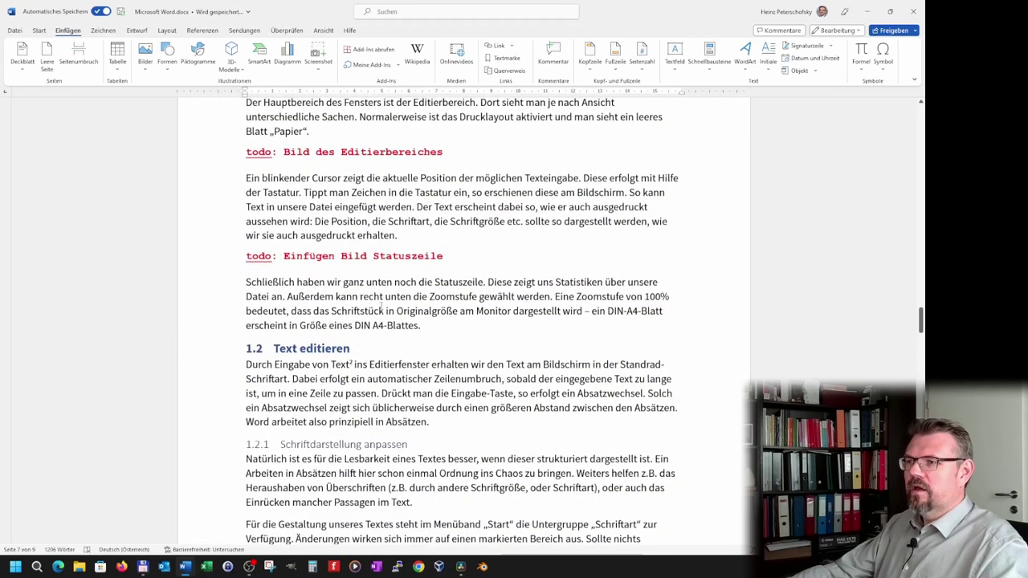
click(421, 325)
key(Return)
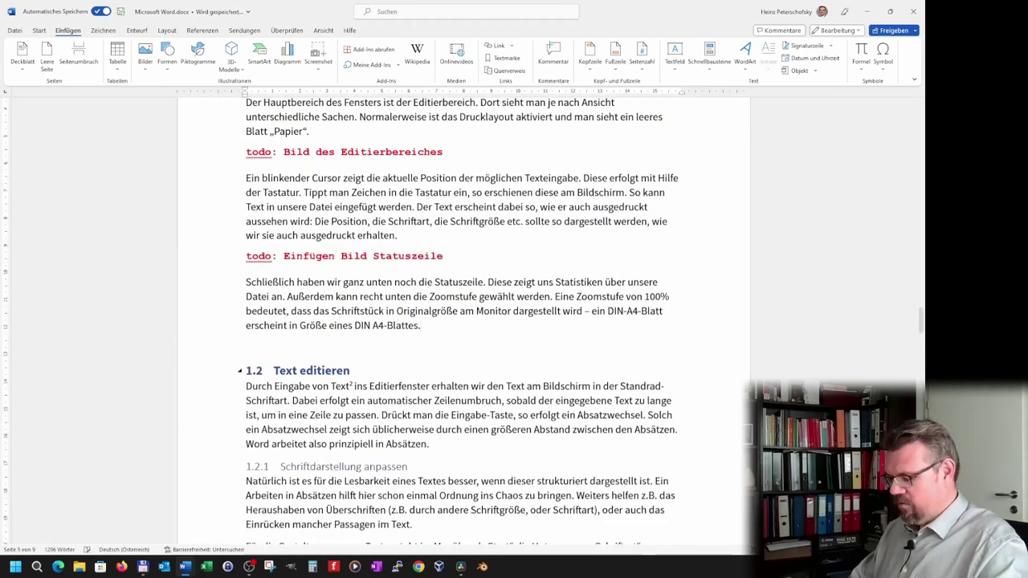
text(Zitat 1:)
key(Escape)
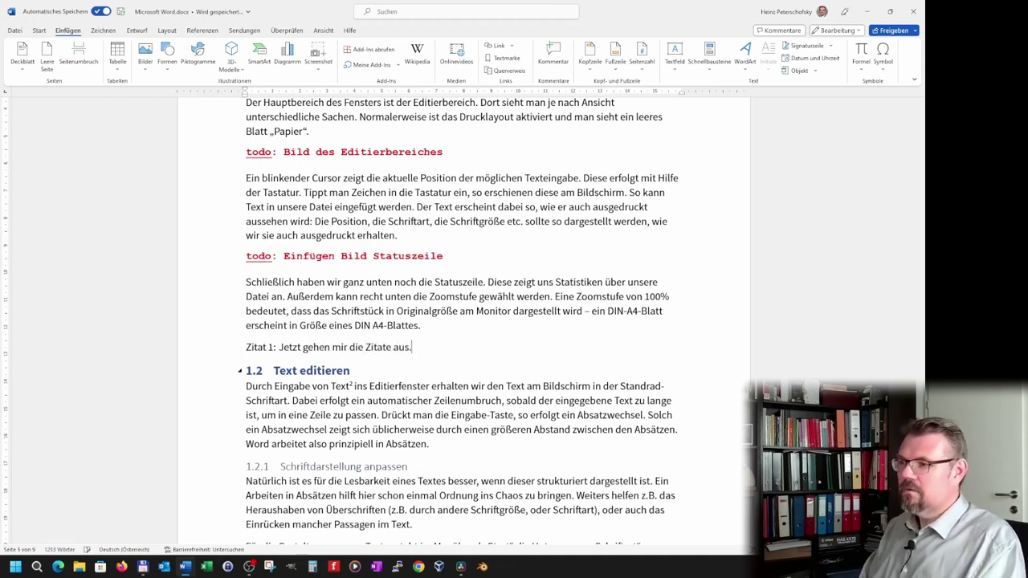
scroll(269, 392, down, 5)
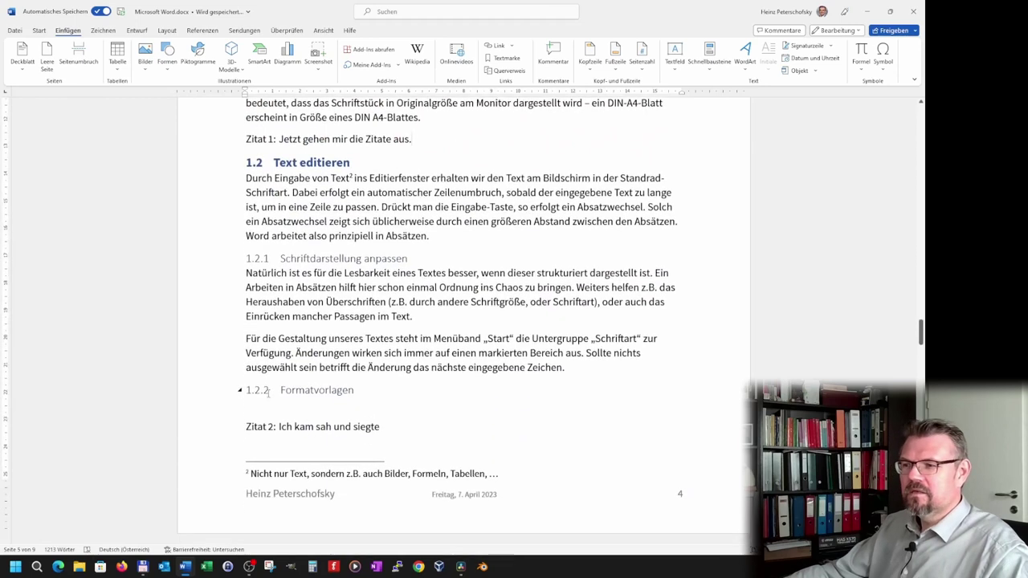
scroll(269, 392, down, 4)
scroll(266, 410, down, 7)
scroll(266, 420, down, 7)
scroll(266, 422, down, 7)
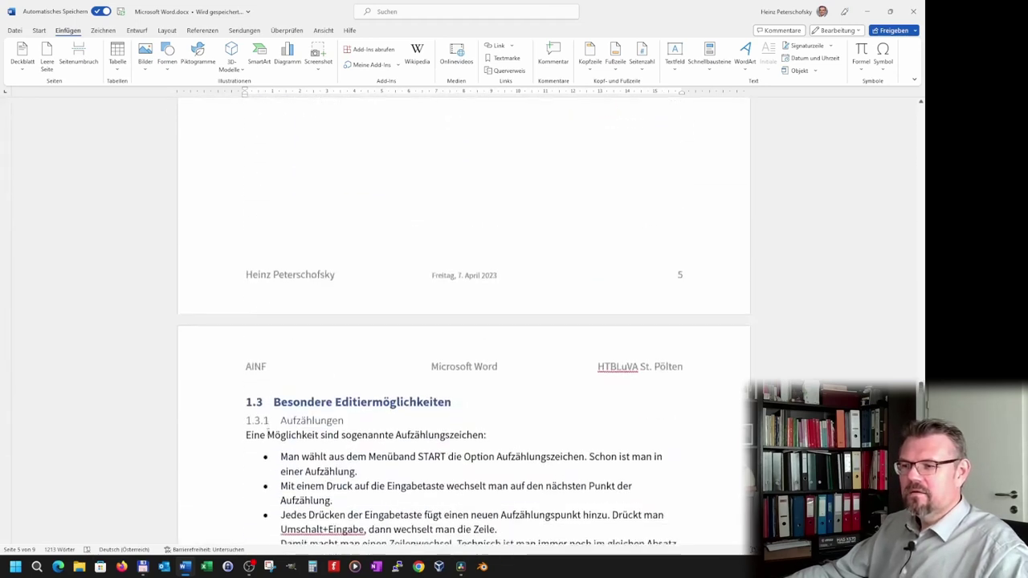
scroll(269, 390, down, 6)
scroll(270, 390, down, 5)
scroll(269, 390, down, 4)
scroll(271, 388, down, 1)
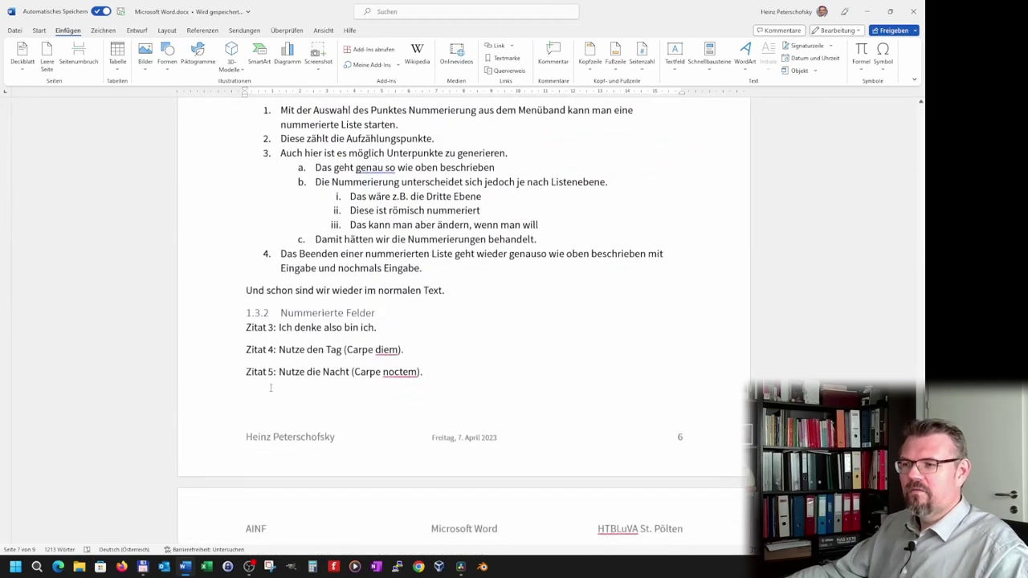
scroll(270, 388, down, 1)
scroll(272, 425, down, 5)
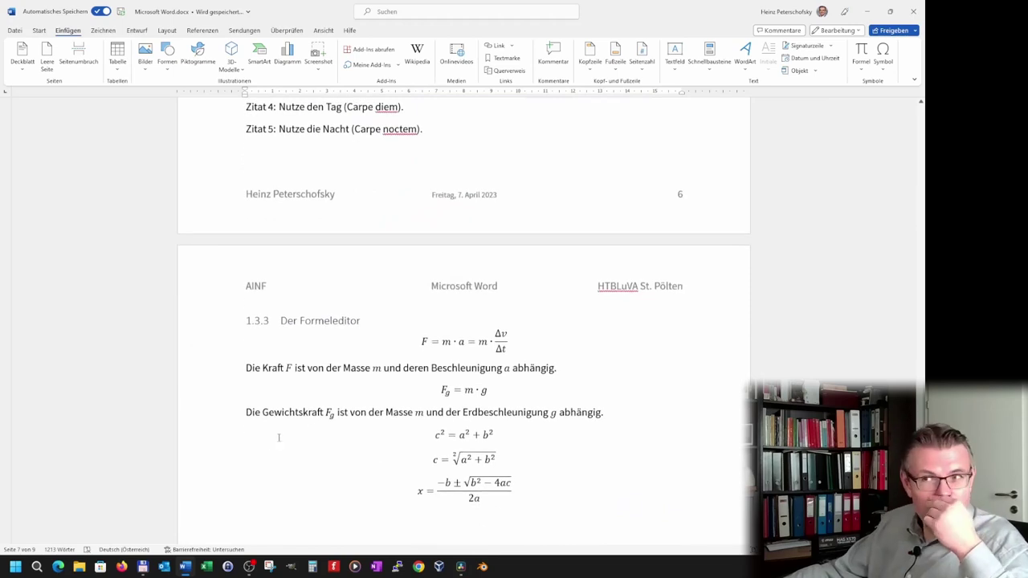
scroll(279, 438, up, 2)
scroll(297, 428, up, 6)
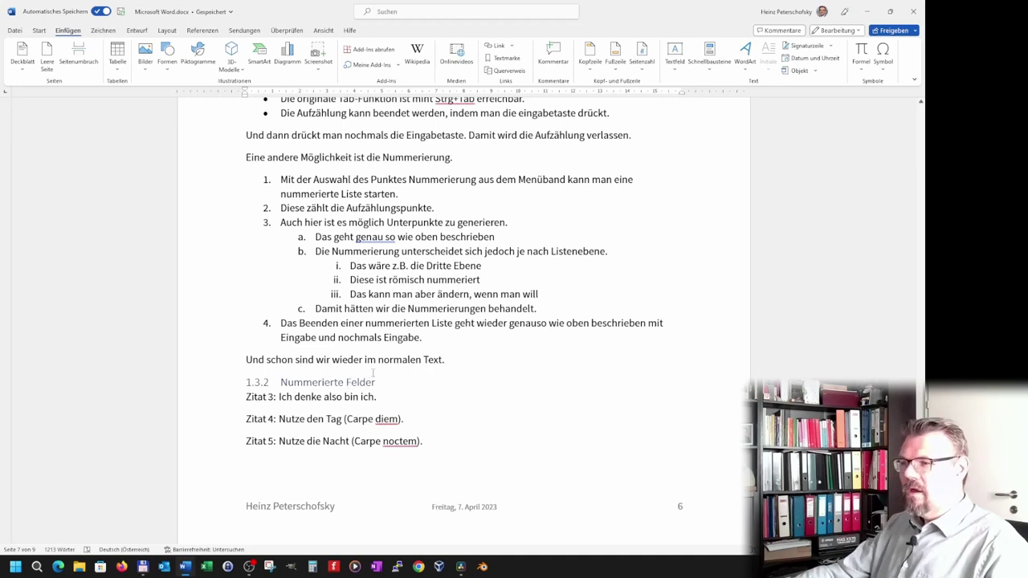
scroll(374, 373, up, 5)
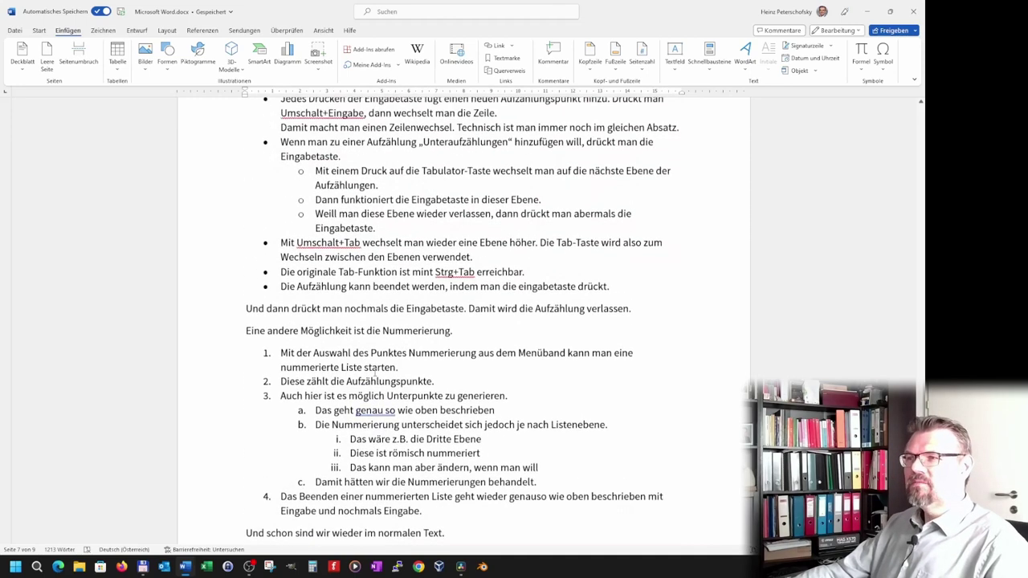
scroll(374, 371, up, 5)
scroll(374, 371, up, 5)
scroll(374, 371, up, 5)
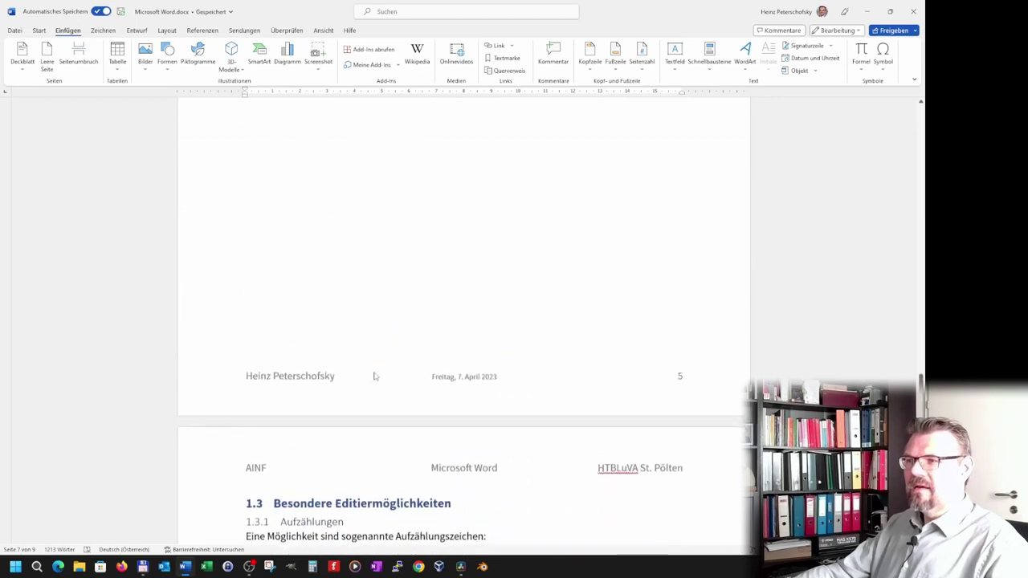
scroll(374, 372, up, 5)
scroll(375, 373, up, 3)
scroll(374, 373, up, 5)
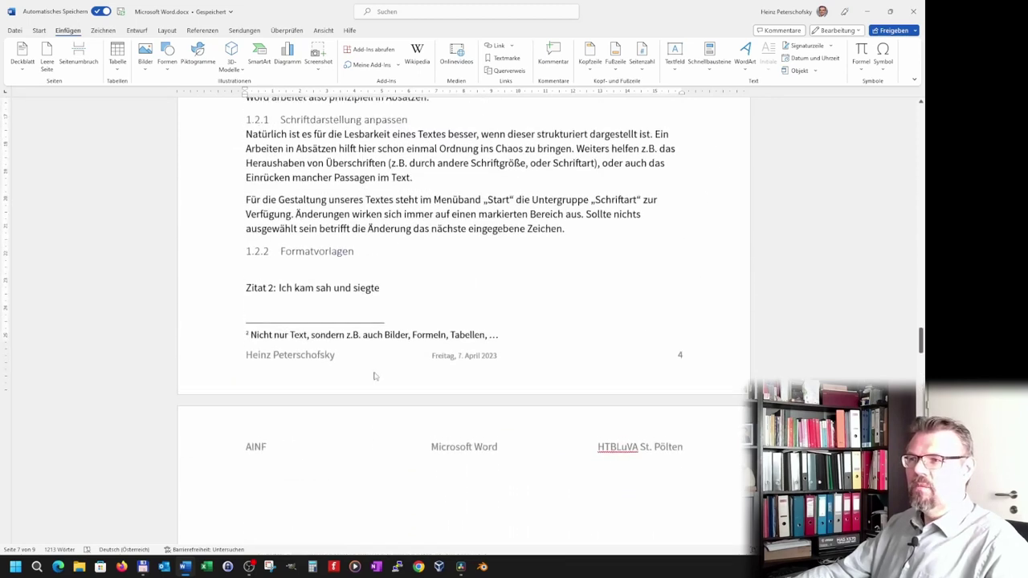
scroll(374, 373, up, 4)
scroll(375, 373, up, 2)
scroll(375, 372, up, 1)
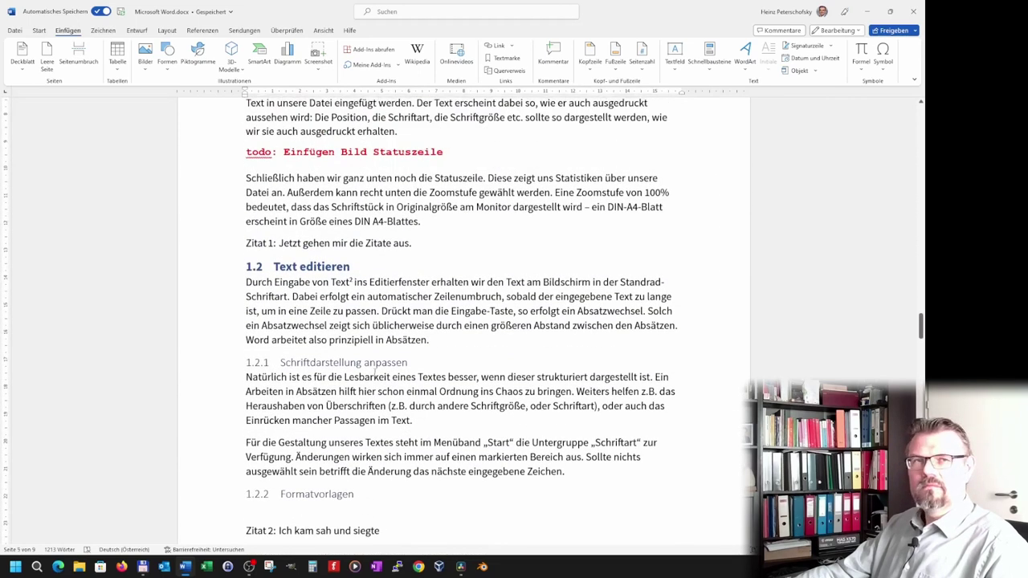
scroll(374, 372, up, 3)
scroll(374, 372, down, 5)
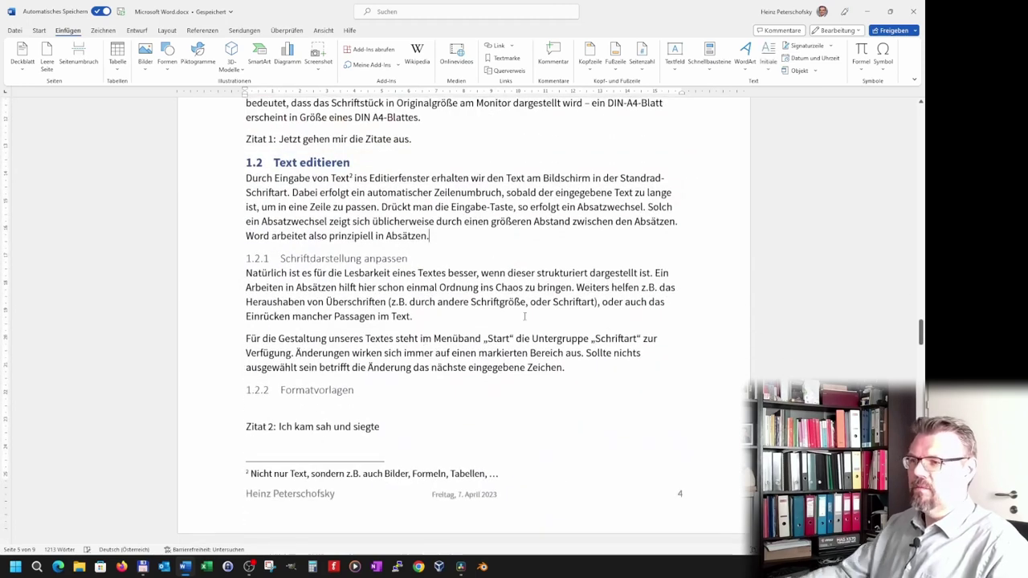
Add the Zitat 2 quote after 'Absätzen.' and correct the misspelling 'Bereichte' to 'Berichte'
click(440, 236)
key(Return)
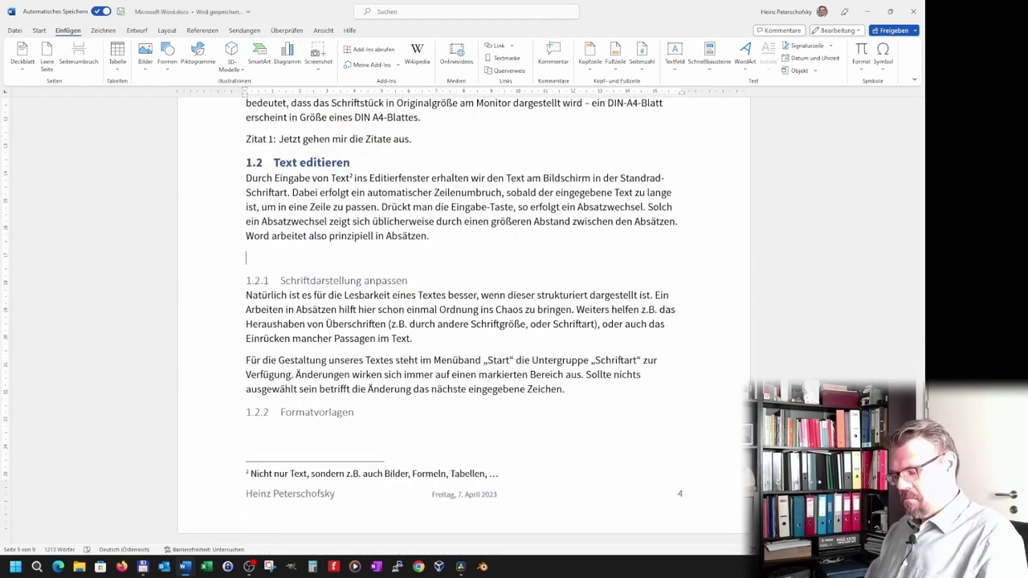
text(Zitat 2:)
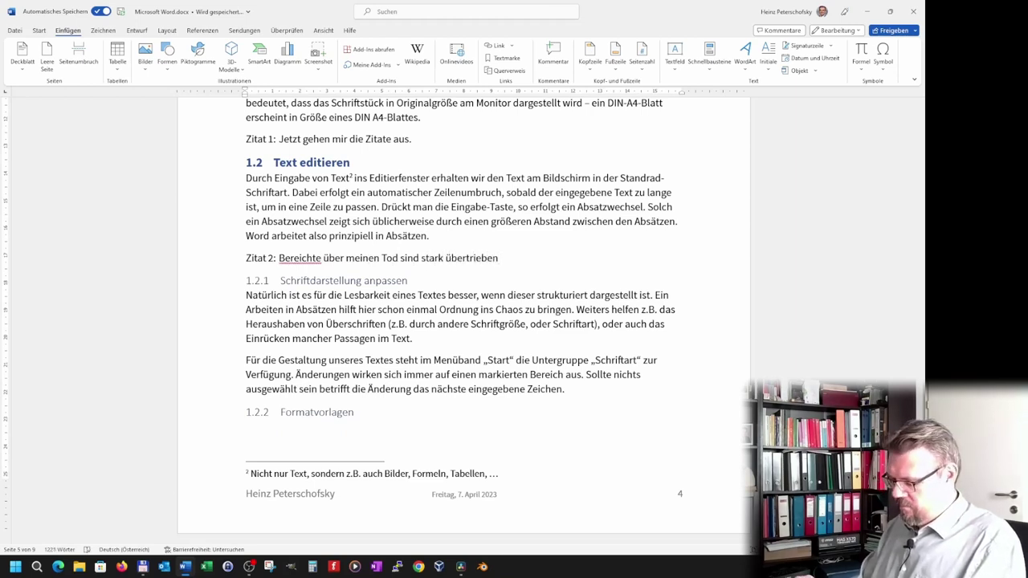
text(.)
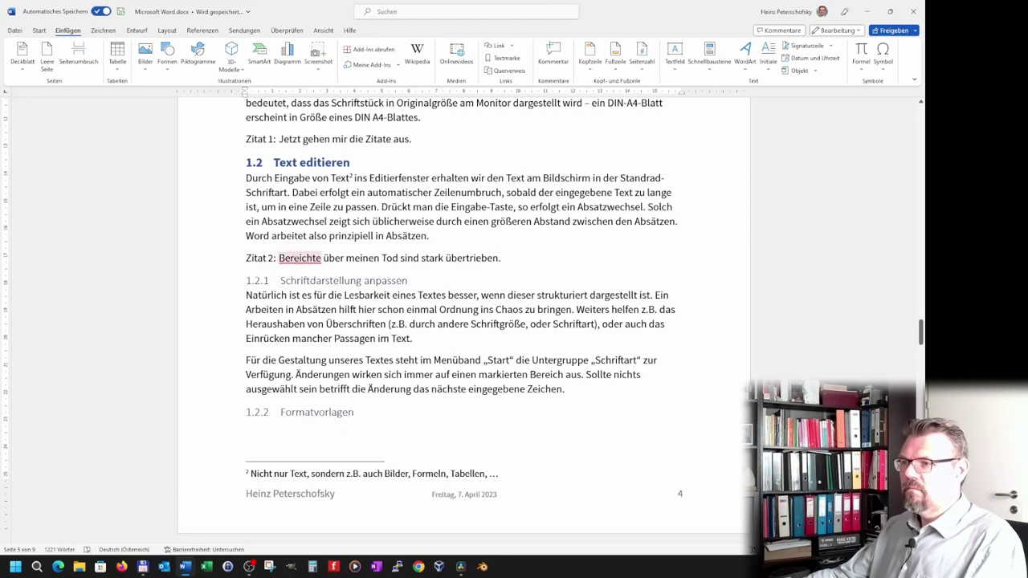
right_click(294, 259)
click(291, 308)
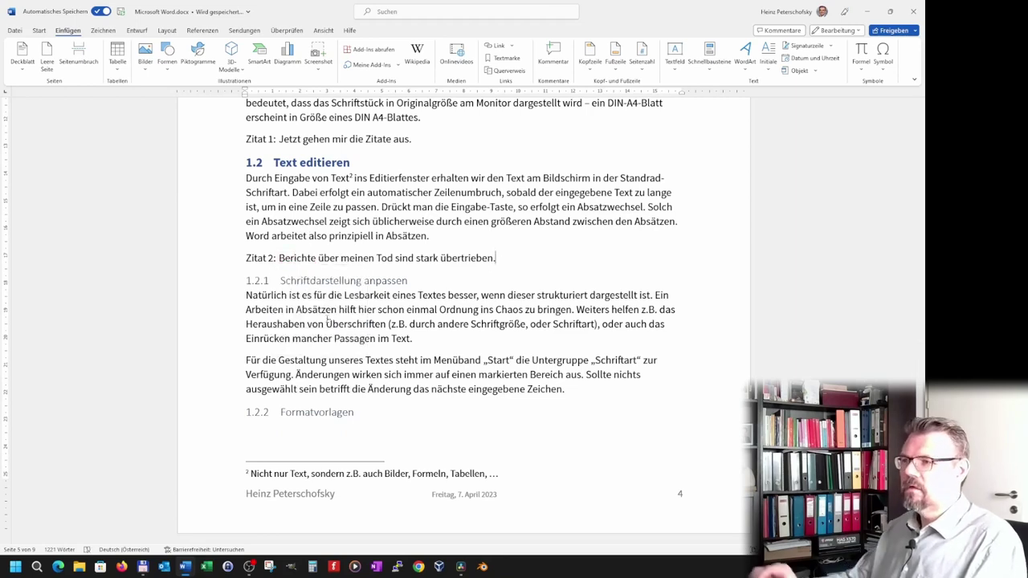
scroll(298, 364, down, 3)
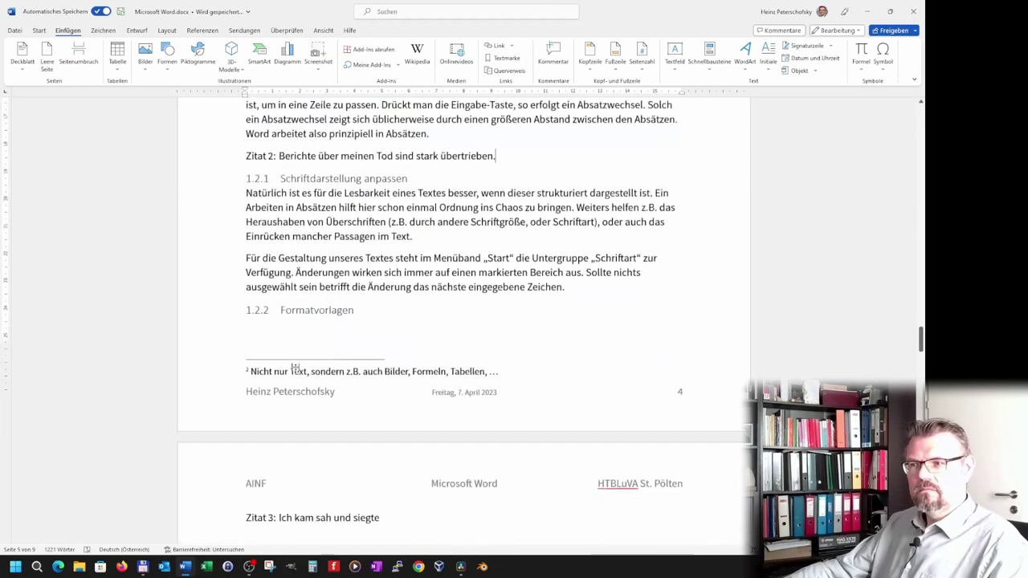
scroll(298, 364, down, 3)
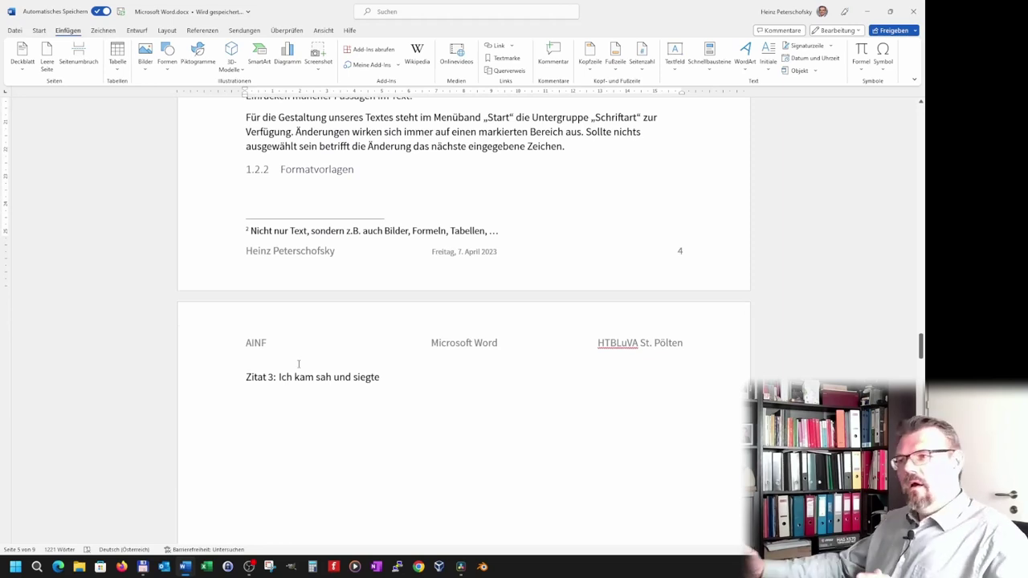